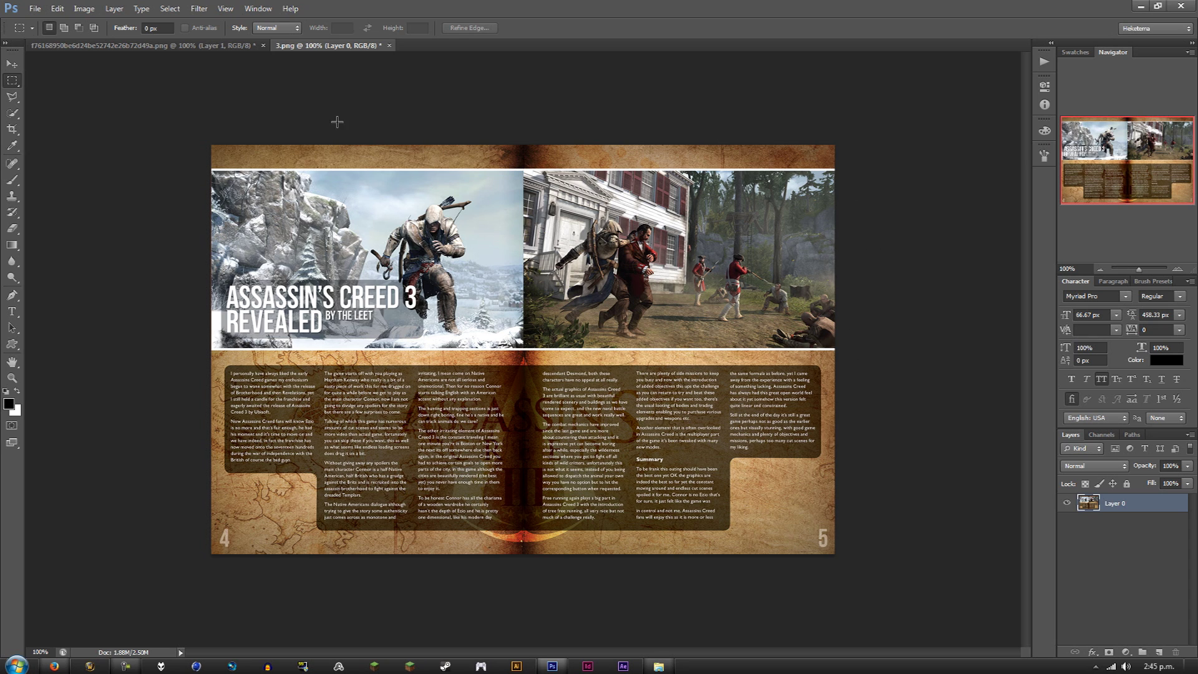
# Try a dark spine-shadow gradient on a new Overlay layer, then discard that layer.
pyautogui.click(120, 47)
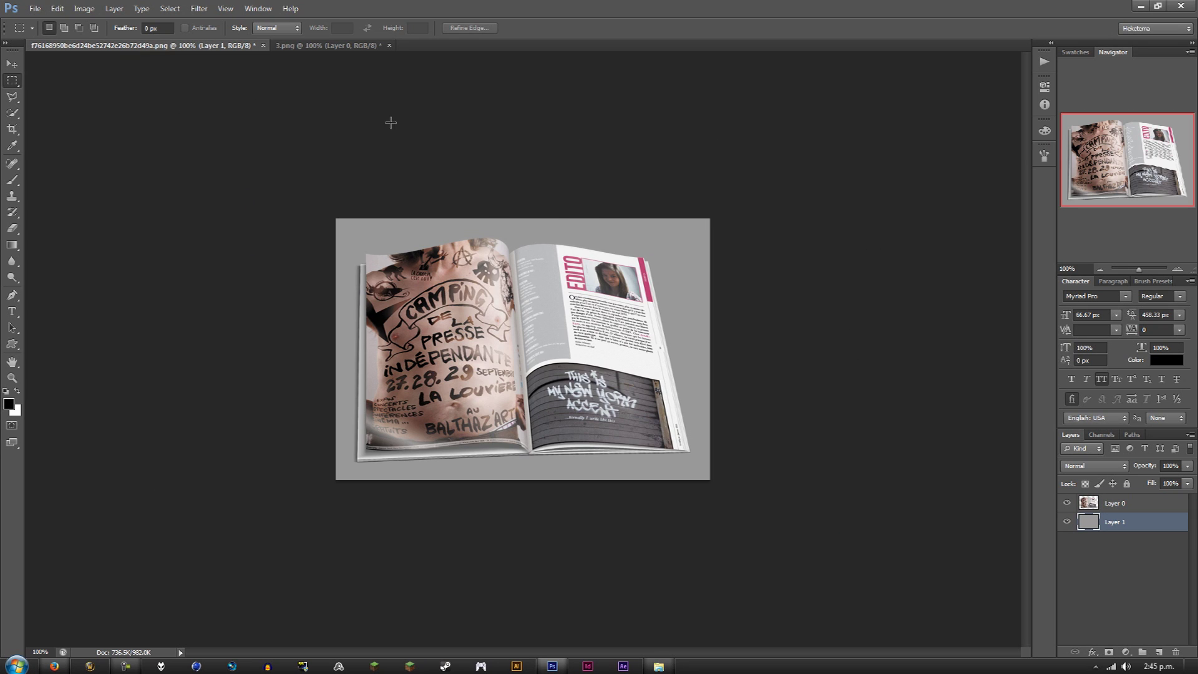
pyautogui.click(353, 47)
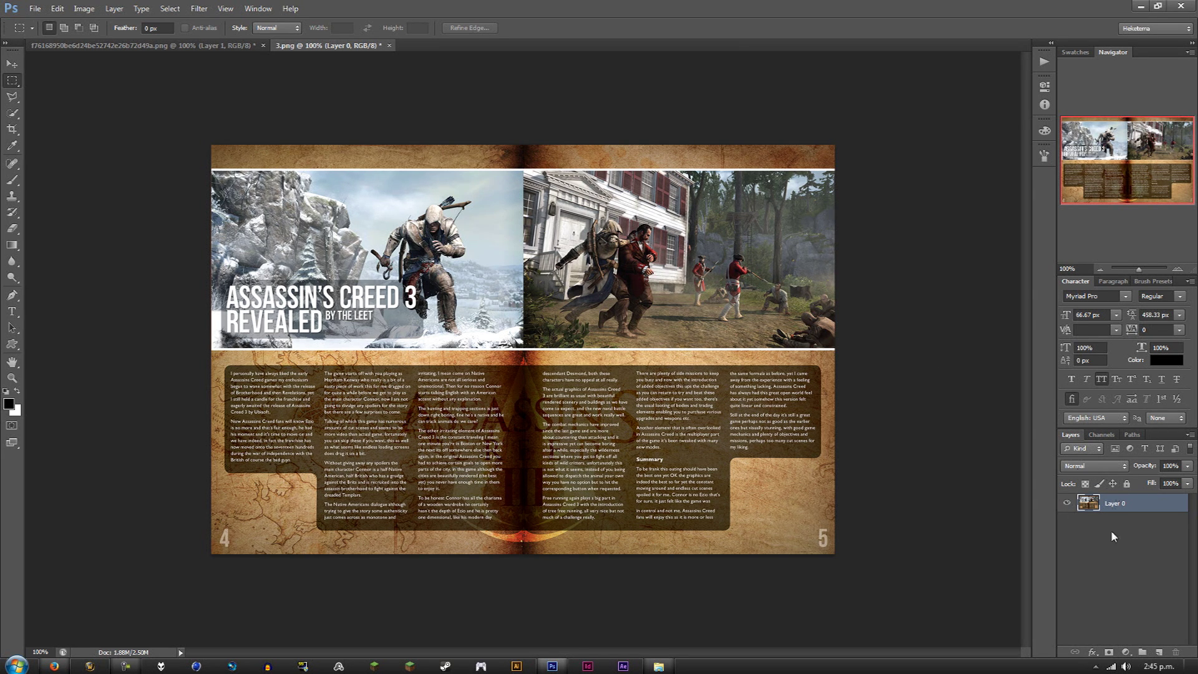
pyautogui.click(1159, 655)
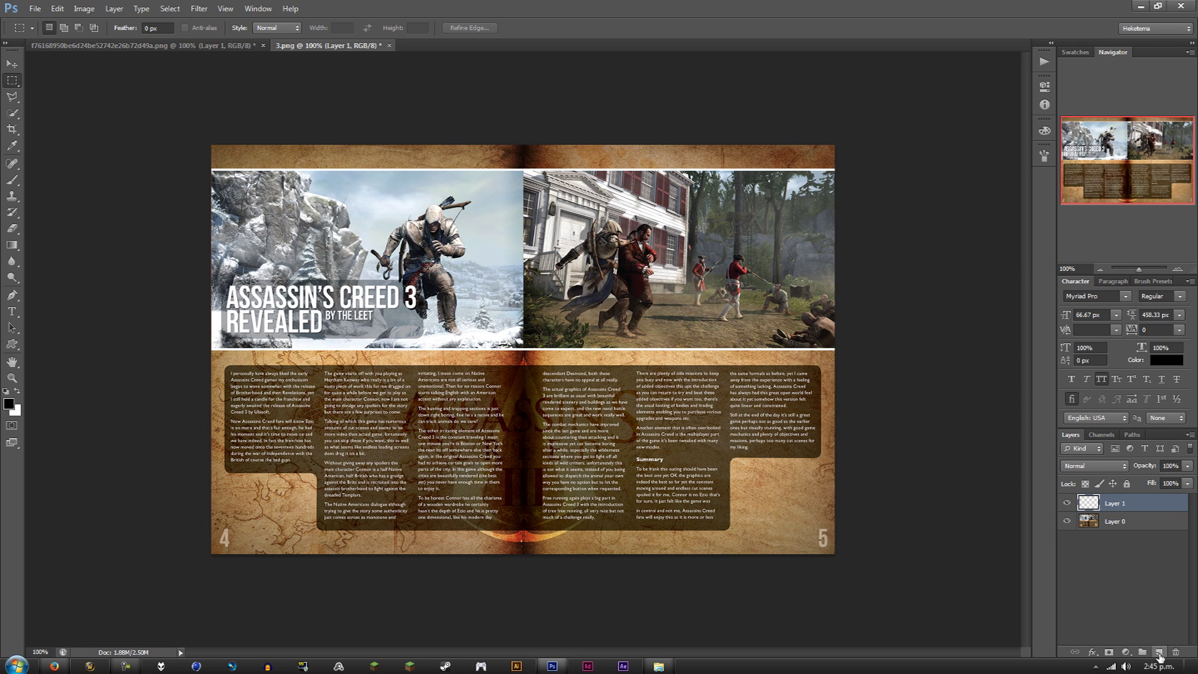
pyautogui.click(14, 247)
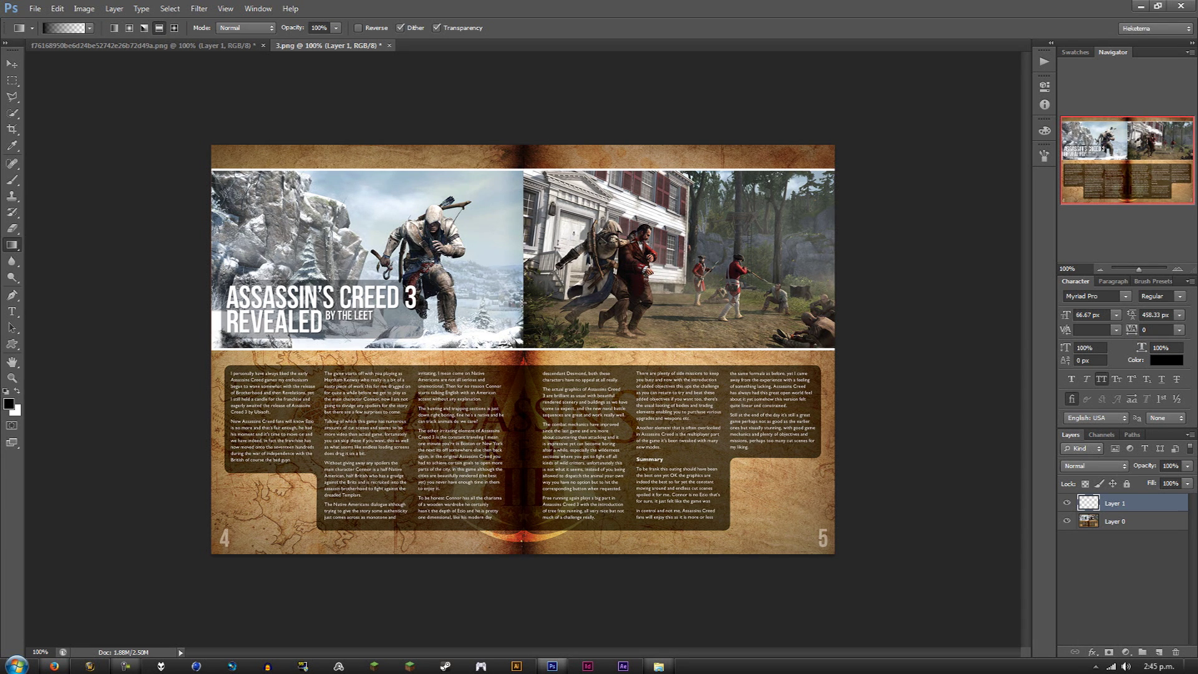
pyautogui.moveTo(524, 303); pyautogui.dragTo(556, 303)
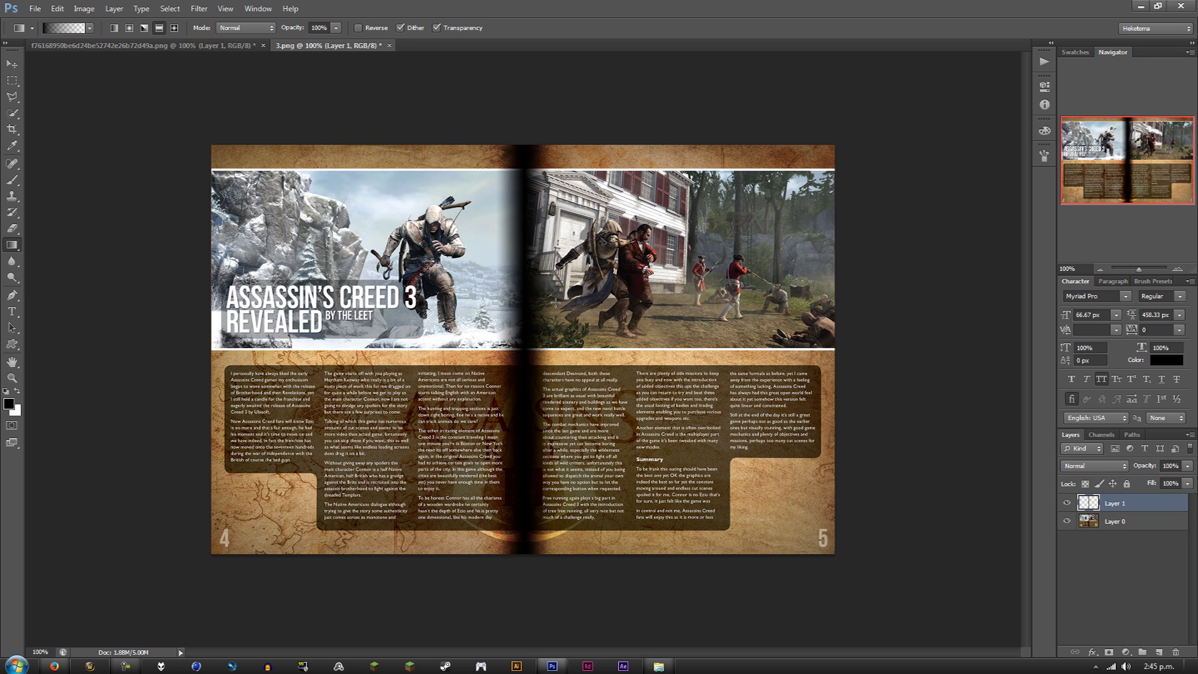
pyautogui.click(1099, 467)
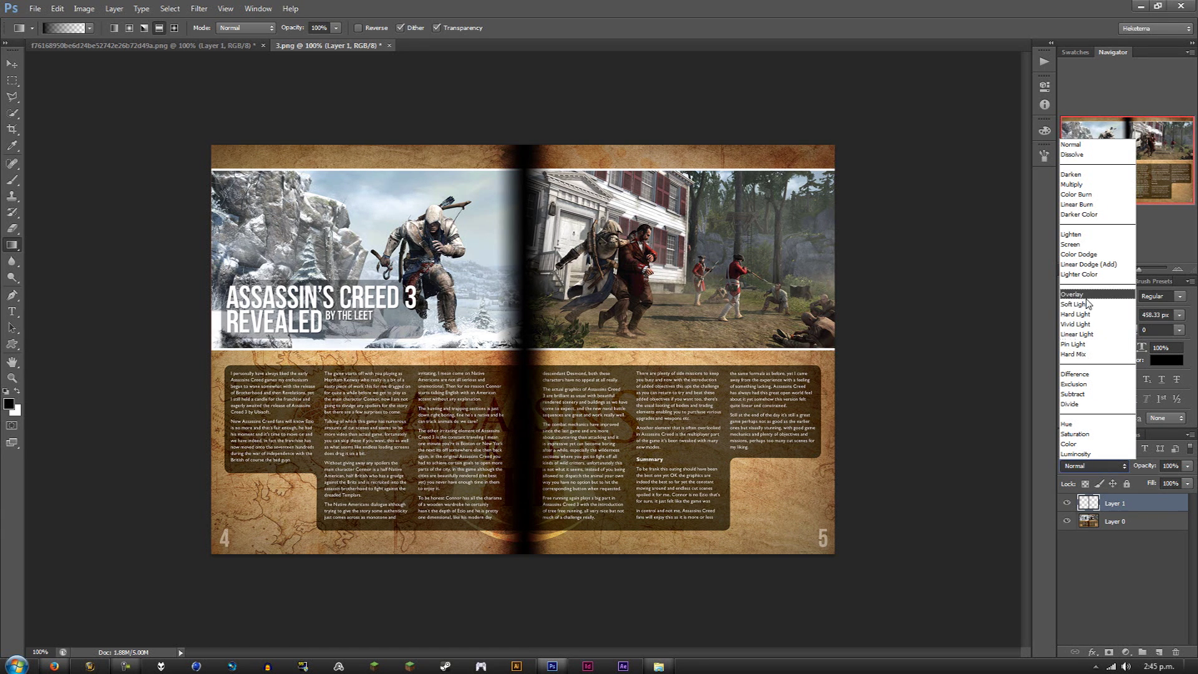
pyautogui.click(1088, 296)
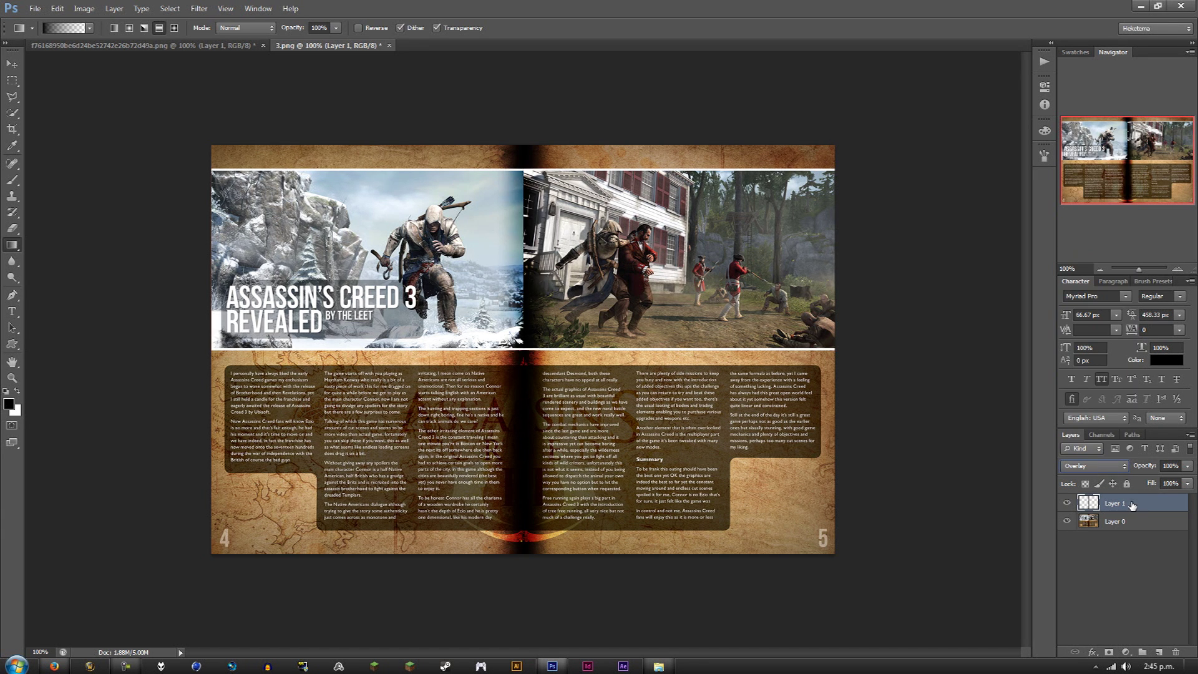
pyautogui.moveTo(1130, 506); pyautogui.dragTo(1177, 651)
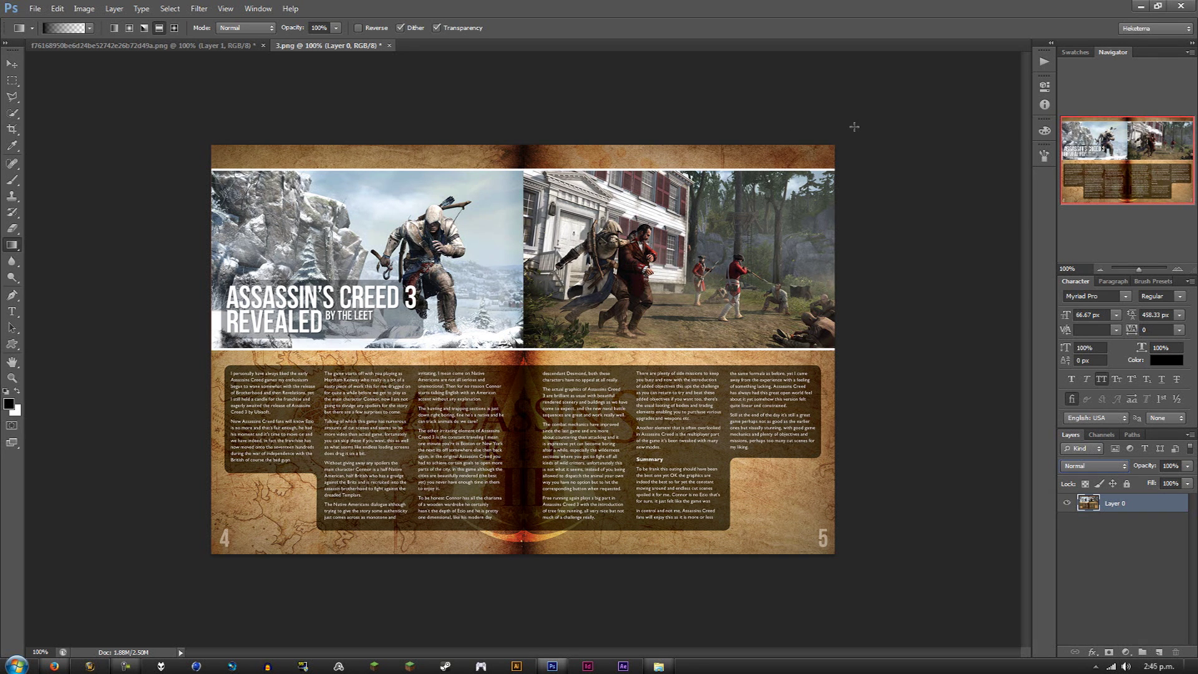
# Undo a stray gradient band and draw a rectangular selection over the right-hand page.
pyautogui.moveTo(853, 126); pyautogui.dragTo(817, 231)
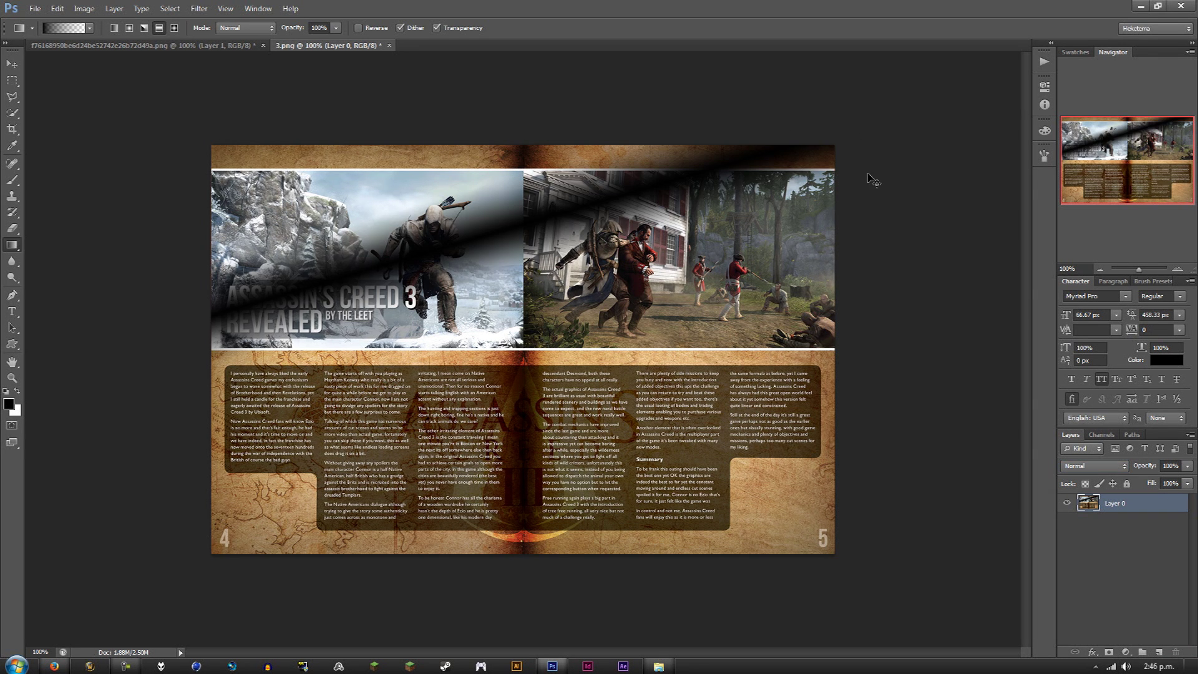
pyautogui.hotkey('ctrl', 'z')
pyautogui.click(12, 81)
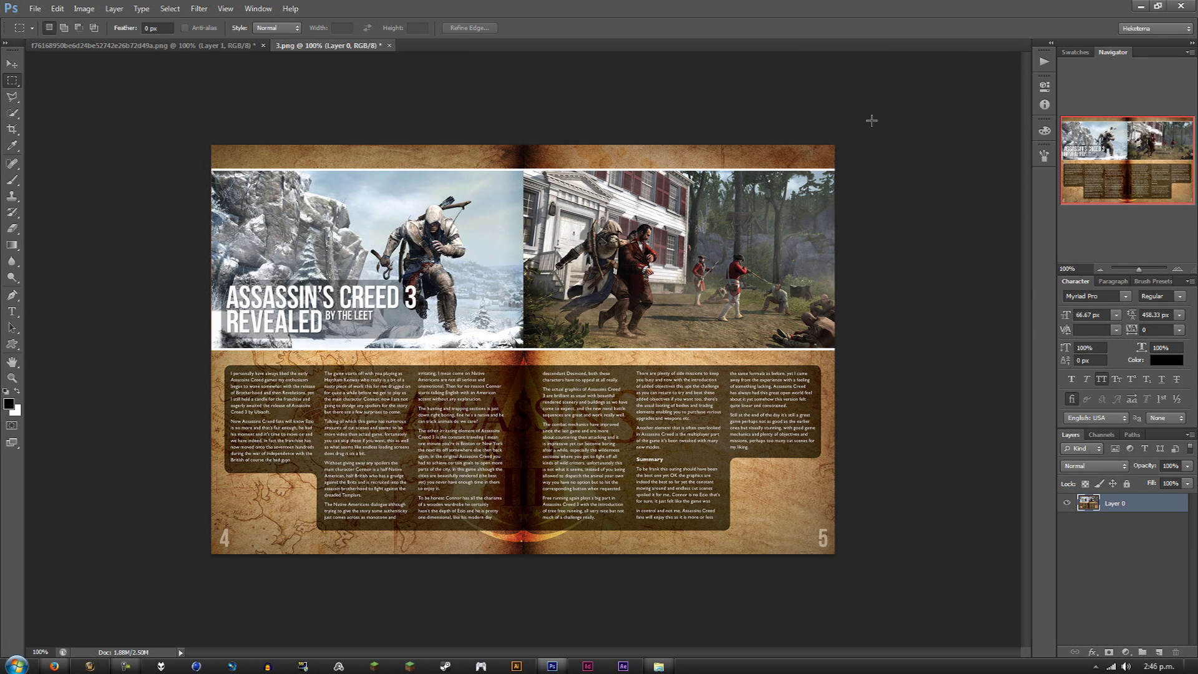
pyautogui.click(1177, 268)
pyautogui.click(1100, 269)
pyautogui.click(1100, 269)
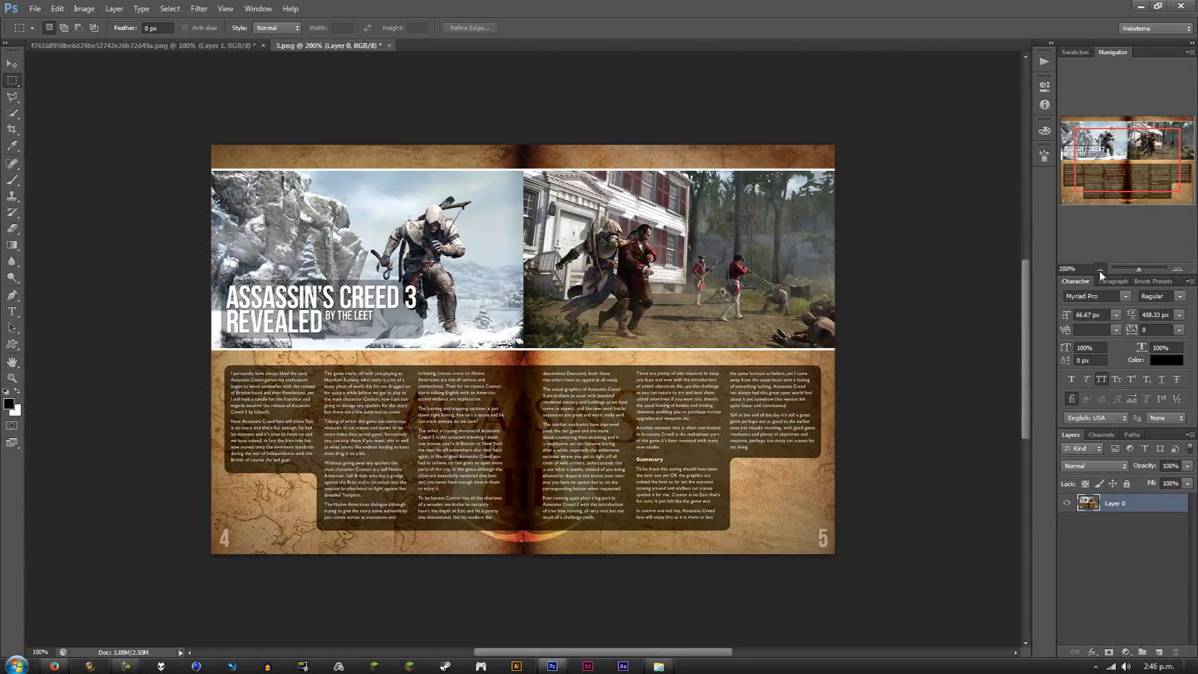
pyautogui.click(1177, 268)
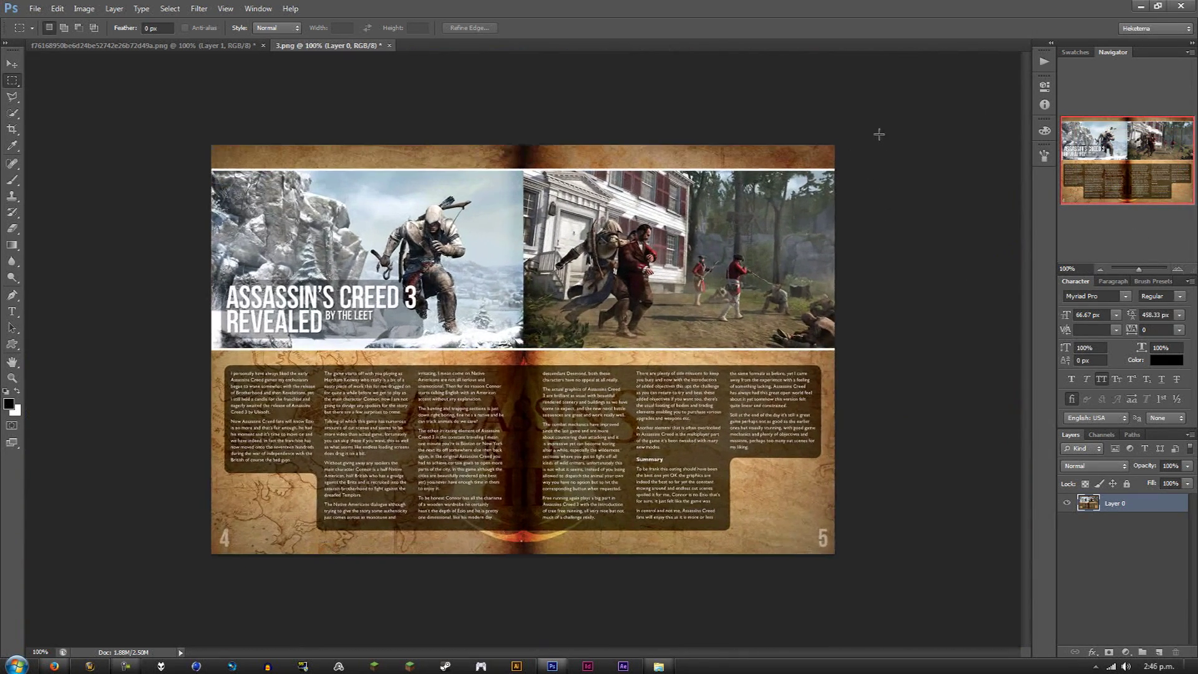
pyautogui.moveTo(877, 129); pyautogui.dragTo(523, 661)
# Zoom in on the spine to check the selection edge, then zoom back out.
pyautogui.click(1177, 270)
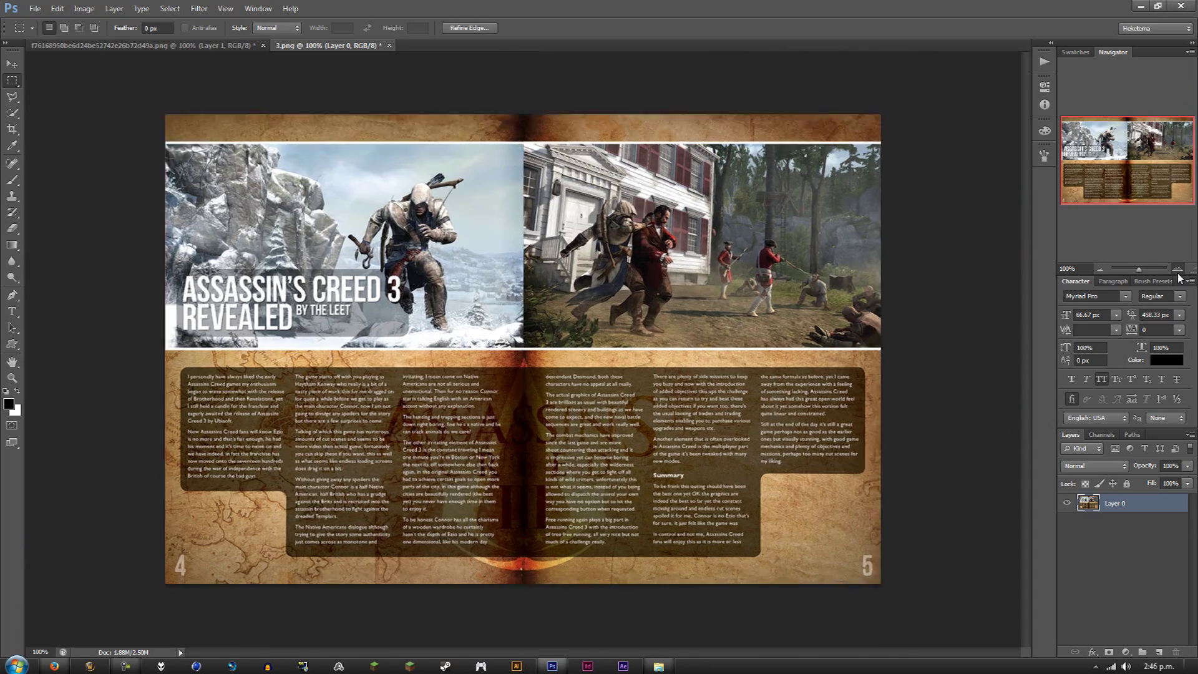
pyautogui.click(1177, 270)
pyautogui.click(1176, 269)
pyautogui.click(1177, 270)
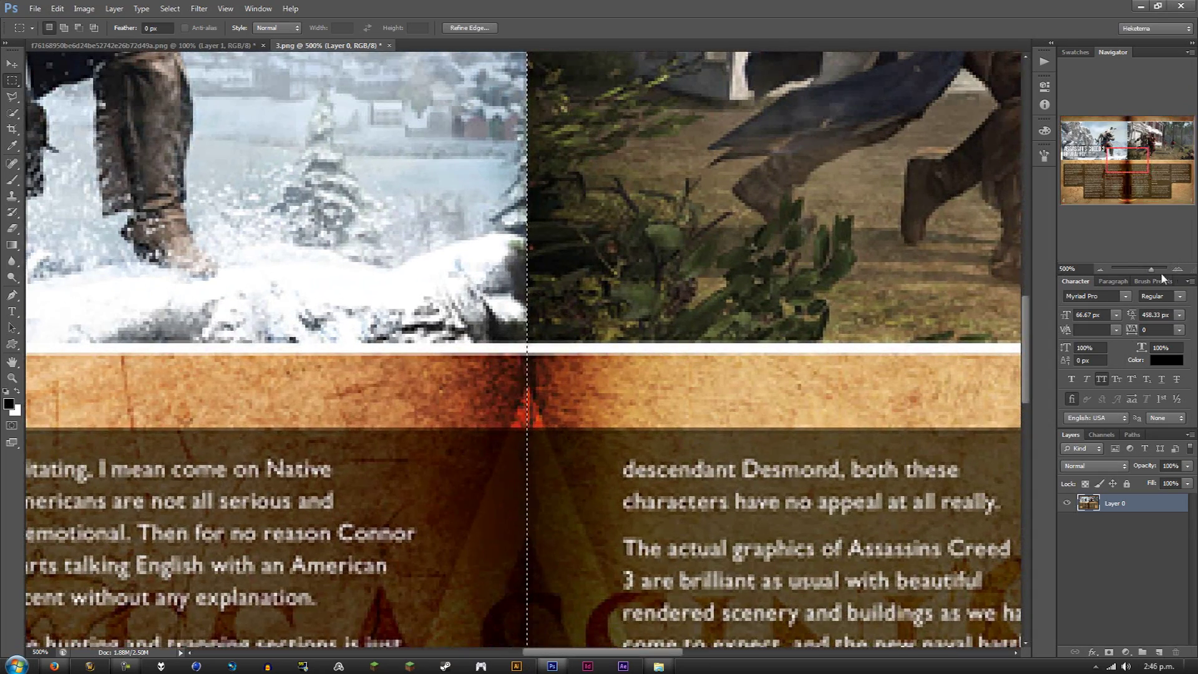
pyautogui.click(1100, 269)
pyautogui.click(1099, 269)
pyautogui.click(1099, 269)
pyautogui.click(1100, 270)
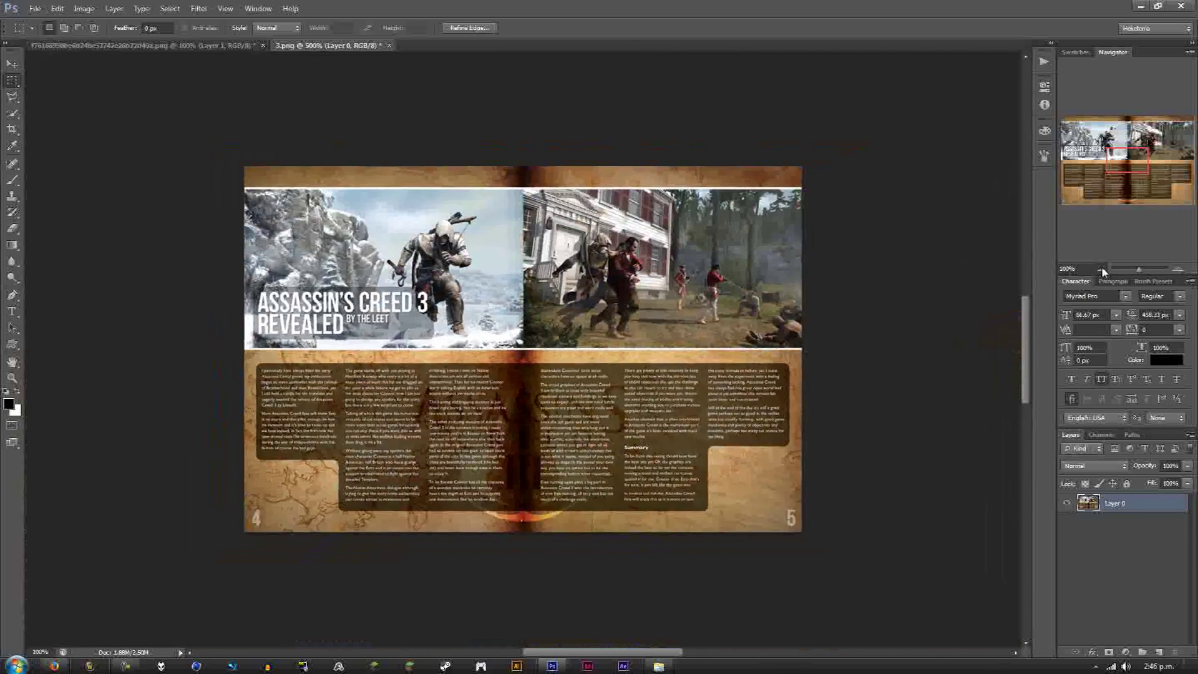
pyautogui.click(1100, 270)
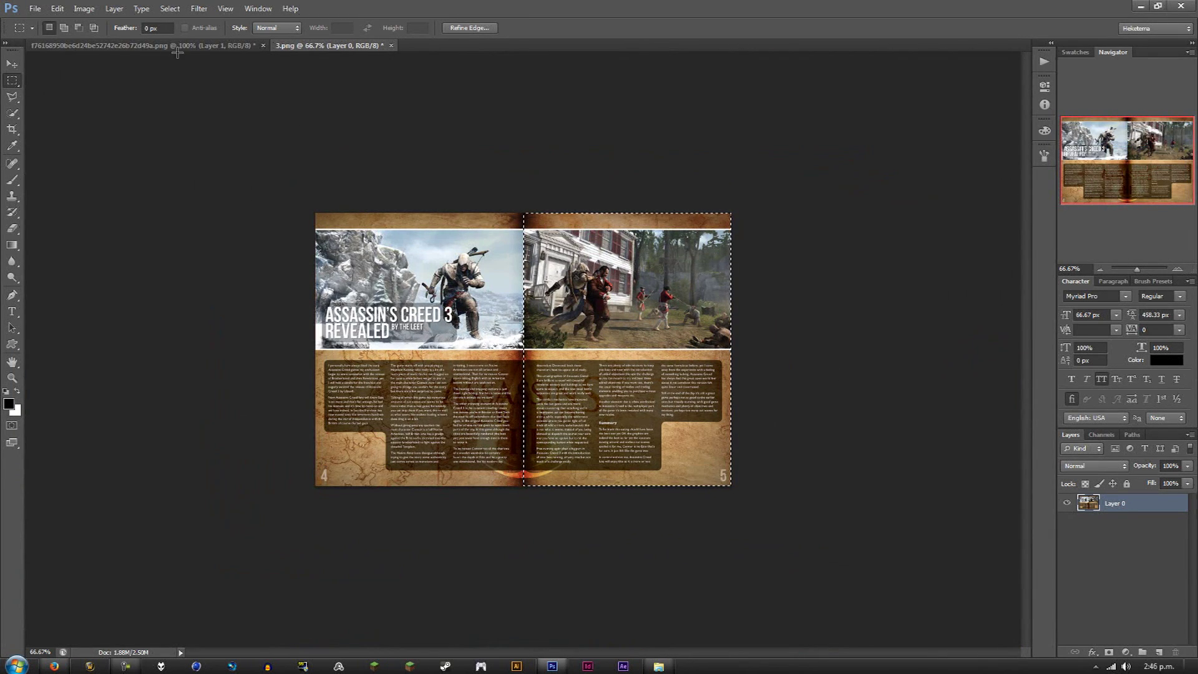
pyautogui.click(157, 48)
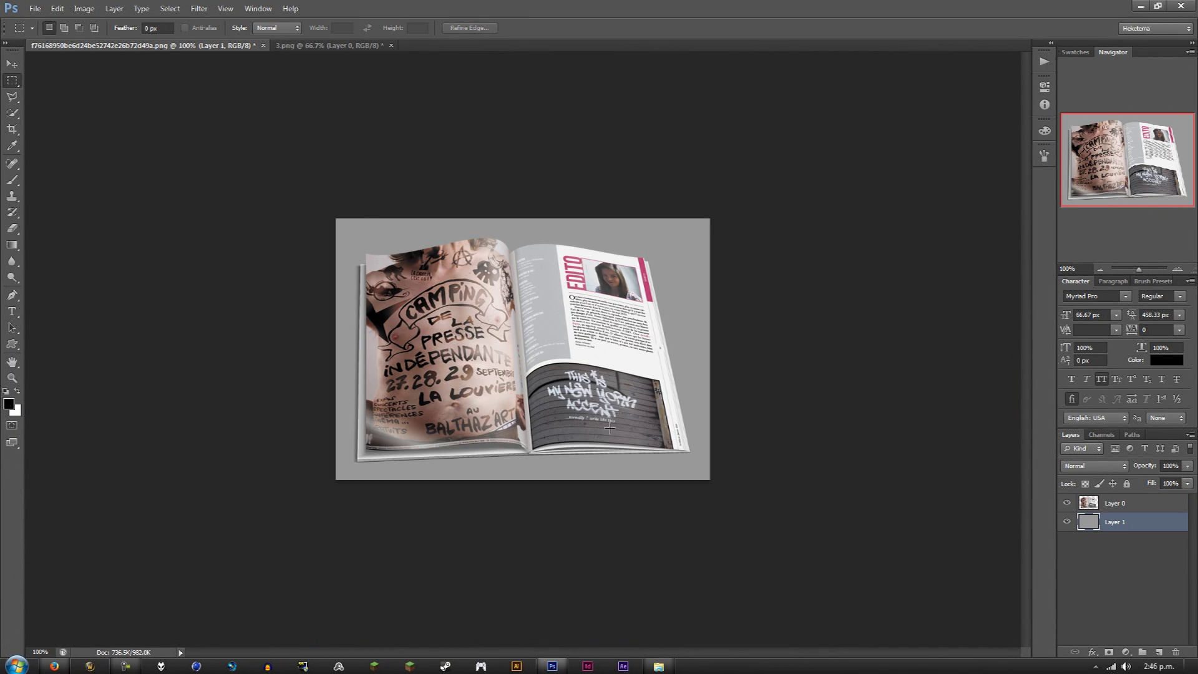
# Paste the copied page above Layer 0 as Layer 2 and convert it to a smart object.
pyautogui.click(1132, 504)
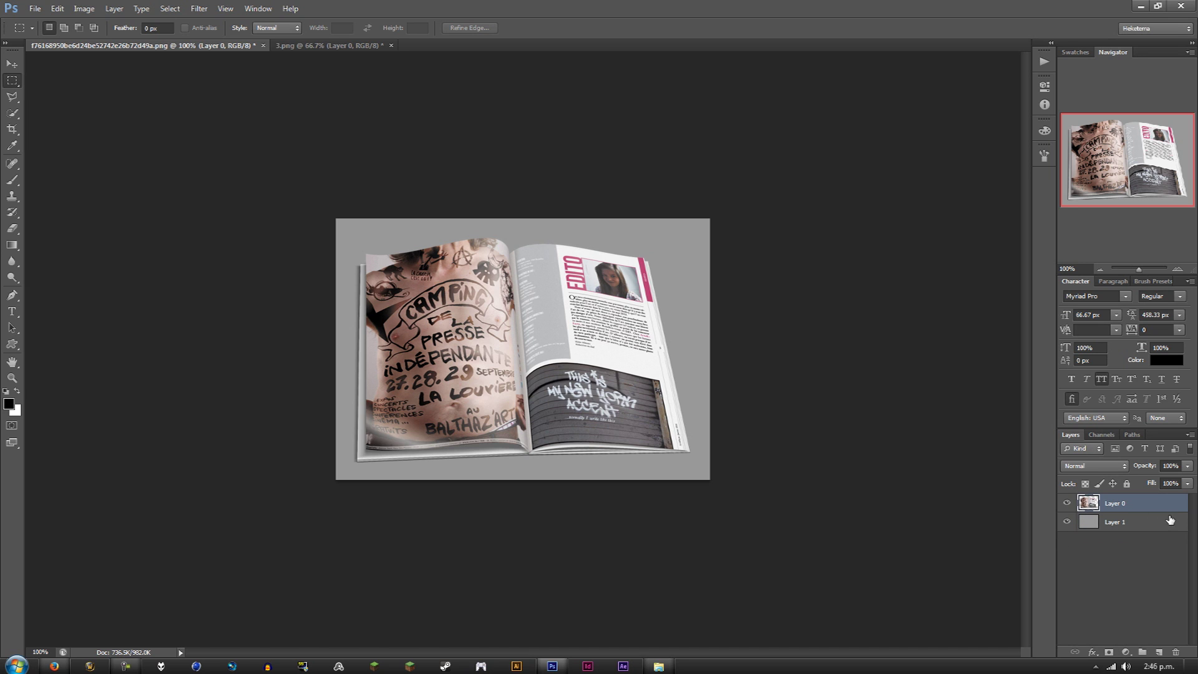
pyautogui.hotkey('ctrl', 'v')
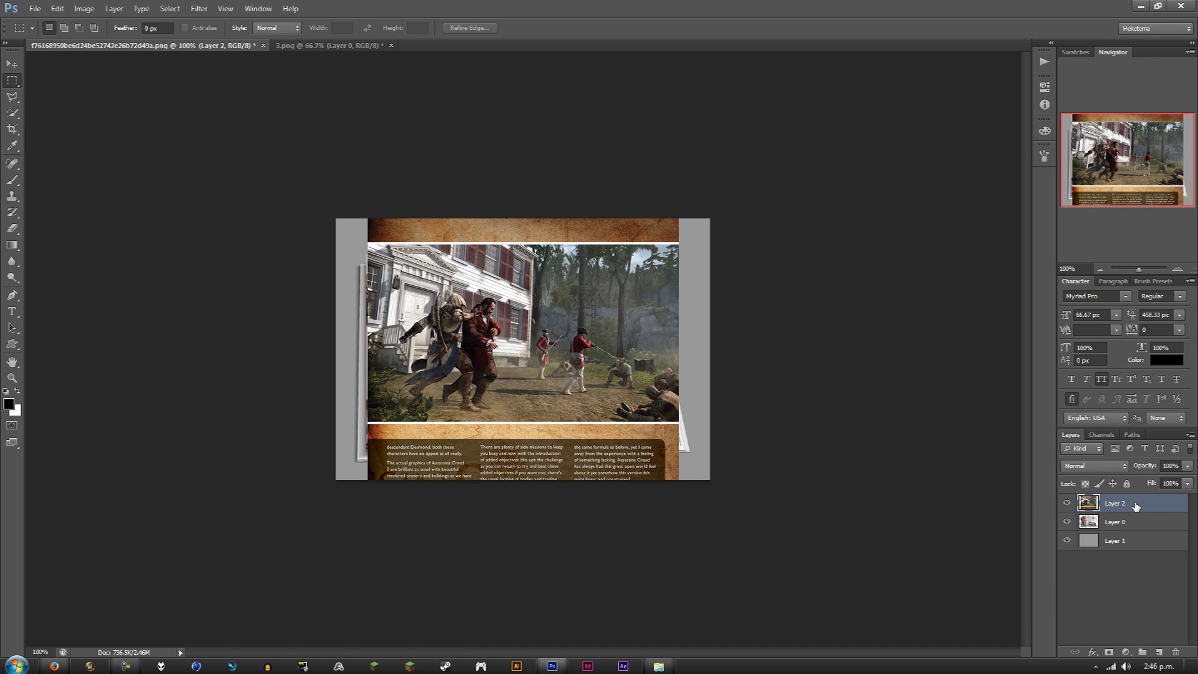
pyautogui.rightClick(1140, 506)
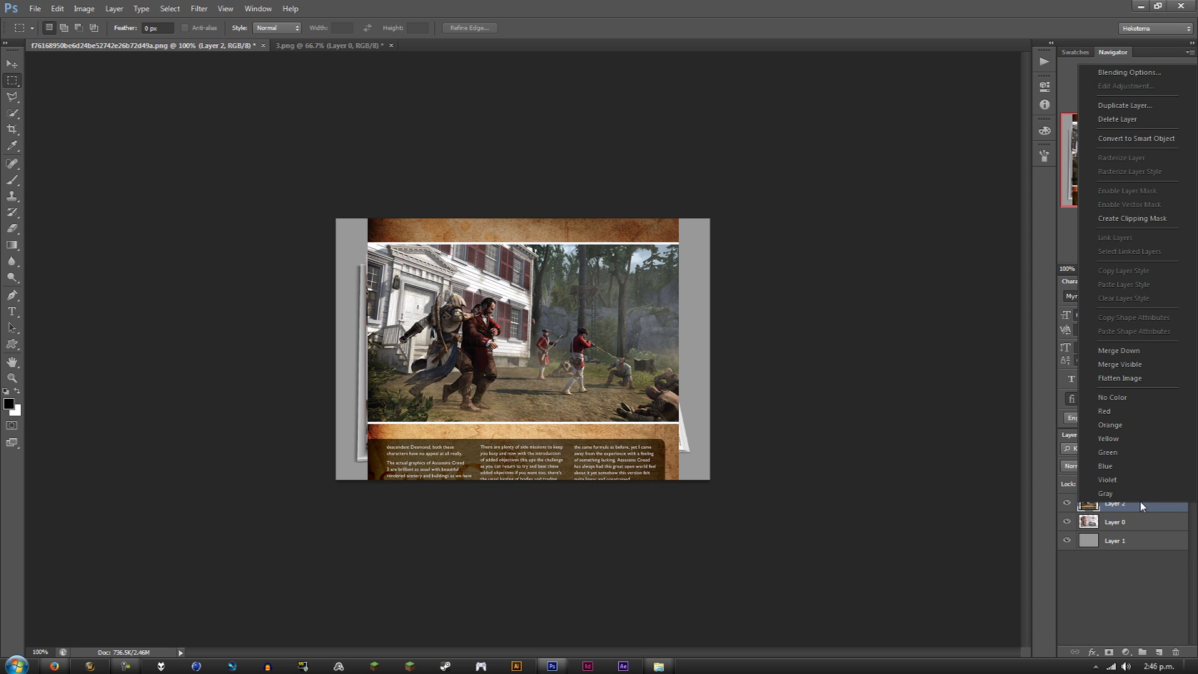
pyautogui.click(1124, 138)
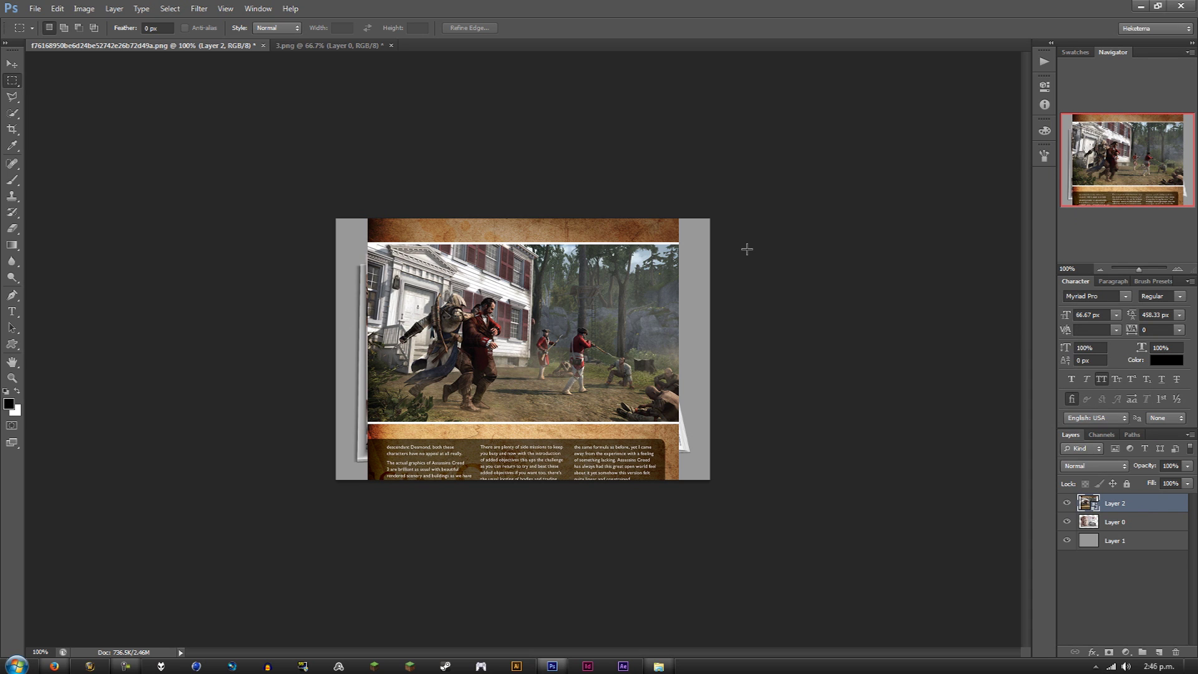
pyautogui.click(12, 64)
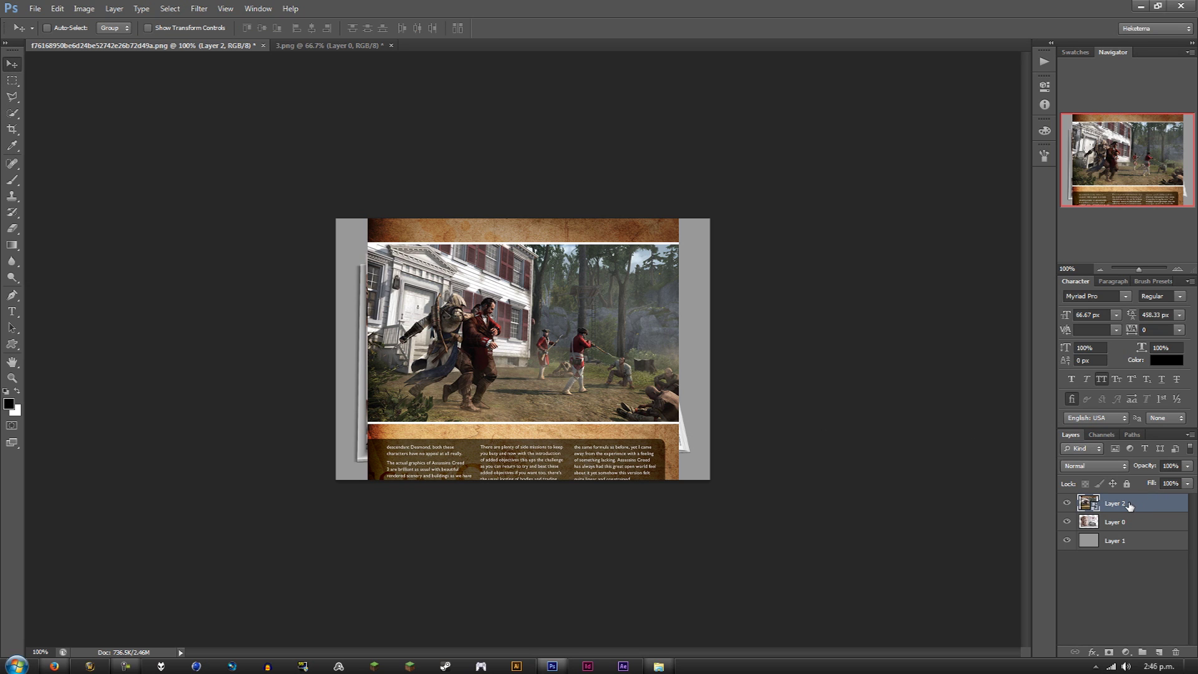
# Scale Layer 2 to about 55% over the right page and lower its opacity to 29%.
pyautogui.hotkey('ctrl', 't')
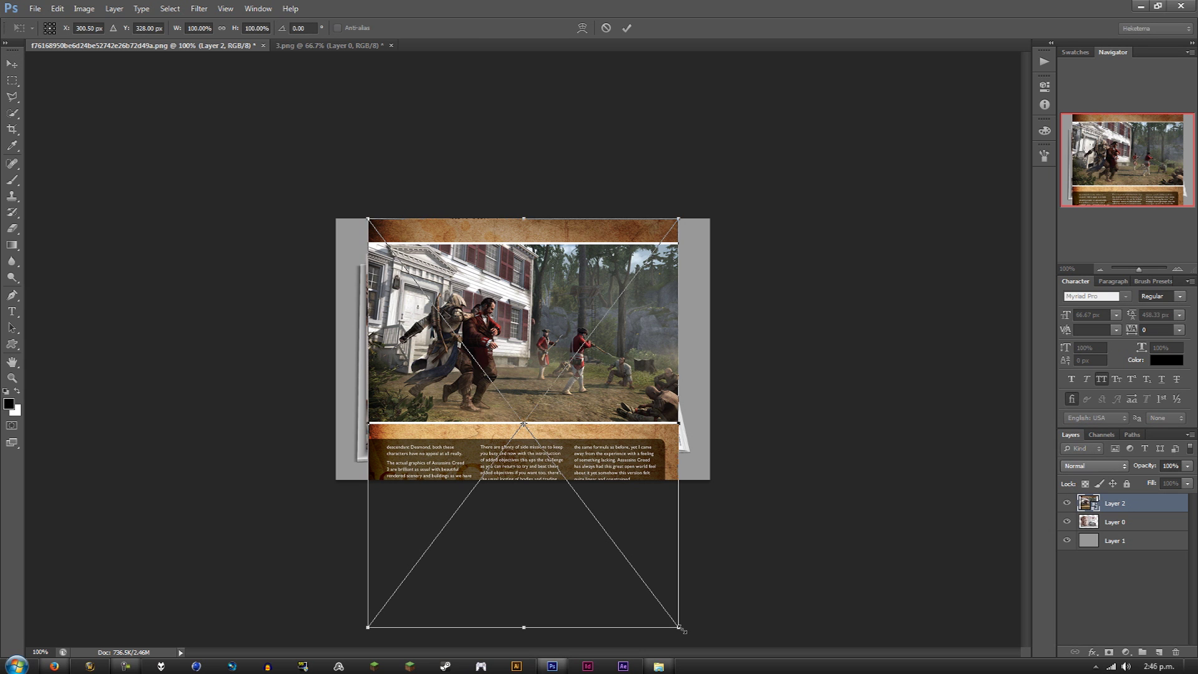
pyautogui.moveTo(666, 607); pyautogui.dragTo(527, 425)
pyautogui.moveTo(496, 361); pyautogui.dragTo(631, 381)
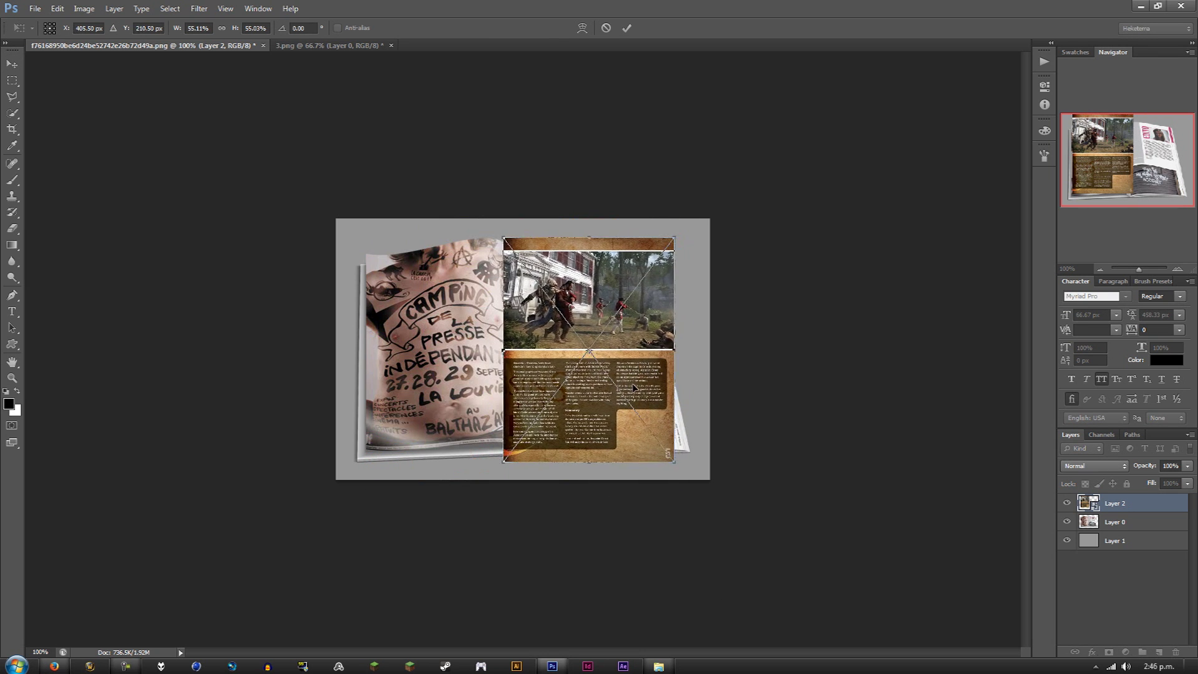
pyautogui.click(1186, 466)
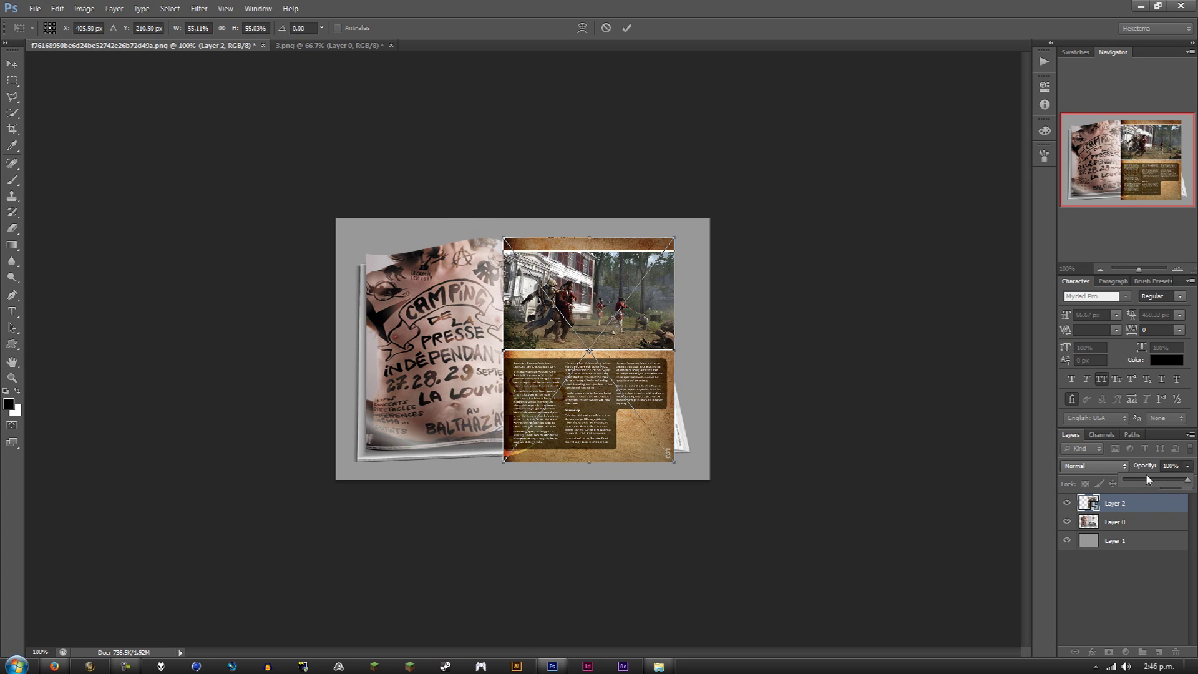
pyautogui.moveTo(1153, 479); pyautogui.dragTo(1148, 480)
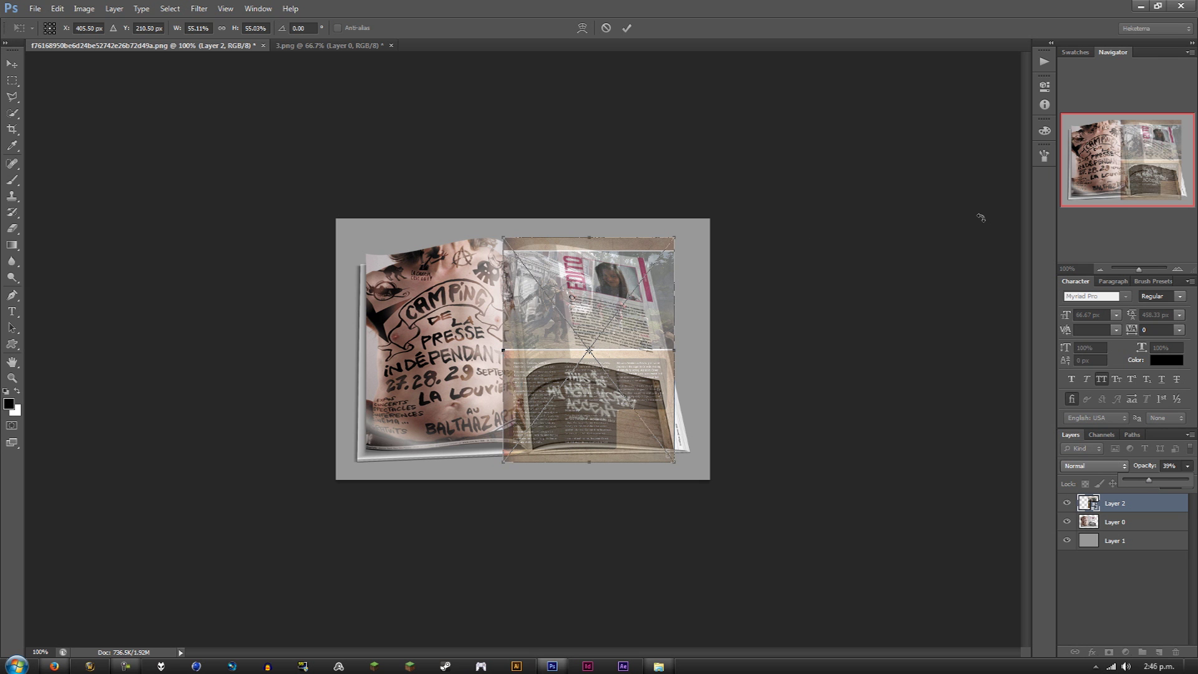
# Drag the article's top-right, top-left and bottom-left corners onto the magazine page's corners.
pyautogui.click(1176, 269)
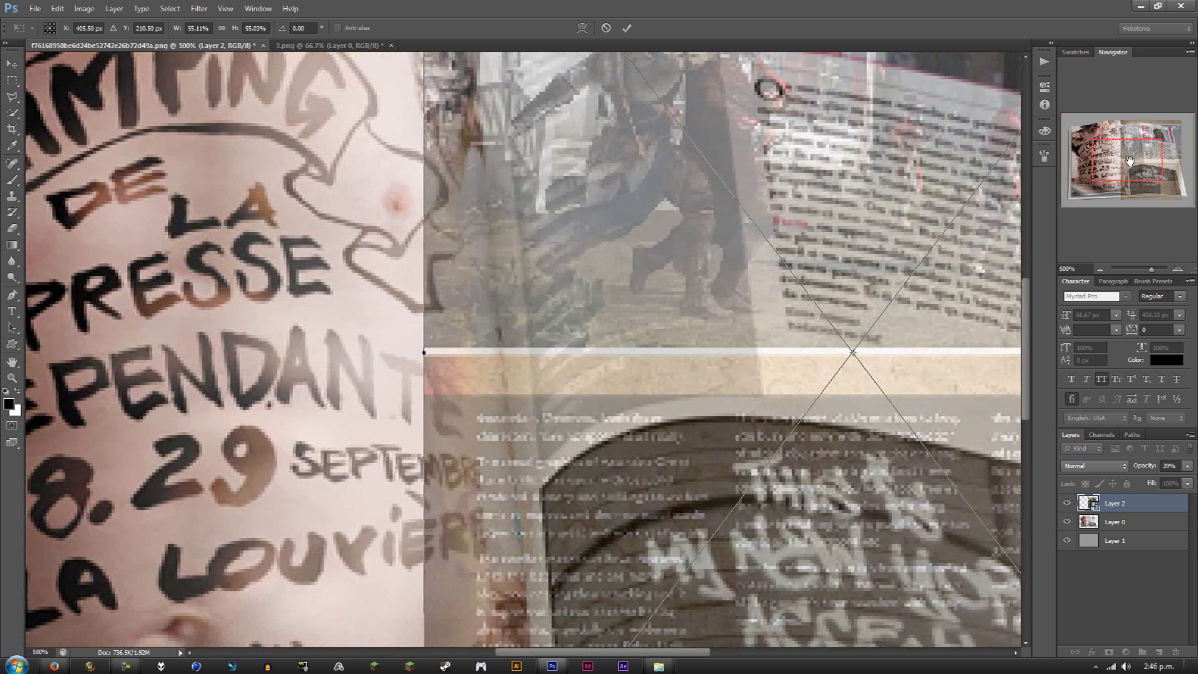
pyautogui.moveTo(1144, 149); pyautogui.dragTo(1174, 125)
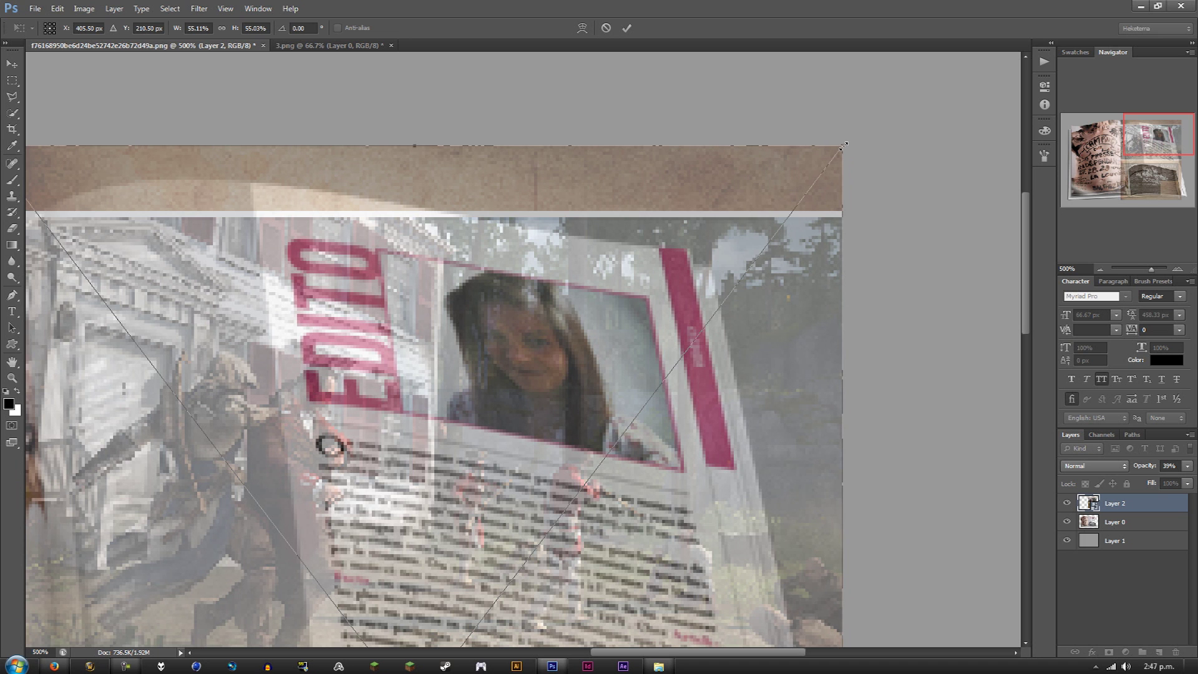
pyautogui.moveTo(843, 149); pyautogui.dragTo(692, 252)
pyautogui.moveTo(75, 211); pyautogui.dragTo(614, 268)
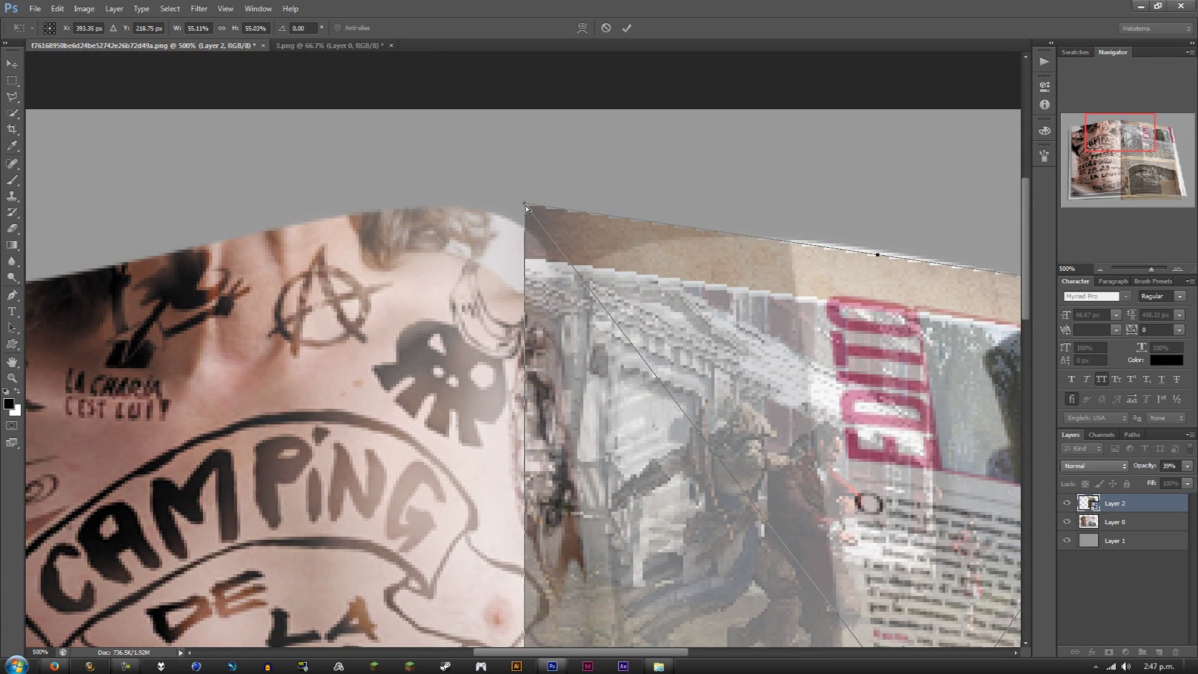
pyautogui.moveTo(526, 207); pyautogui.dragTo(559, 291)
pyautogui.moveTo(729, 599); pyautogui.dragTo(632, 20)
pyautogui.moveTo(420, 396); pyautogui.dragTo(502, 444)
# Zoom in to 300% on the page top and switch the transform to Warp mode.
pyautogui.scroll(8, 374, 368)
pyautogui.hscroll(-5, 374, 368)
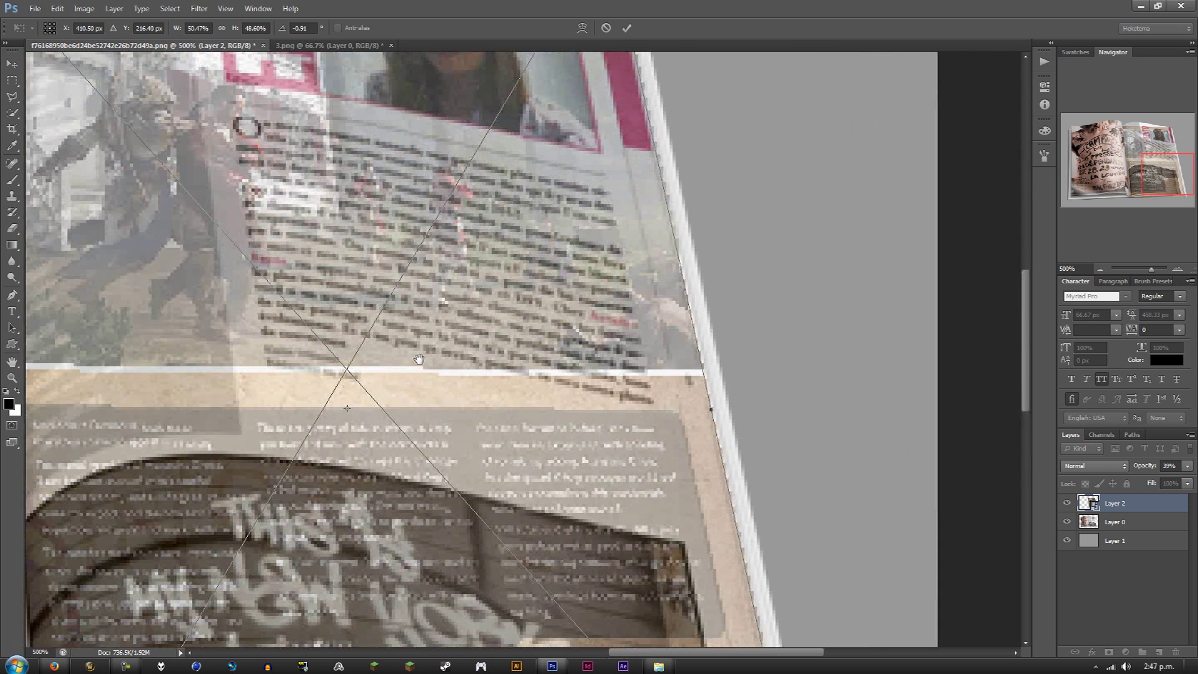
pyautogui.moveTo(1108, 270); pyautogui.dragTo(1143, 272)
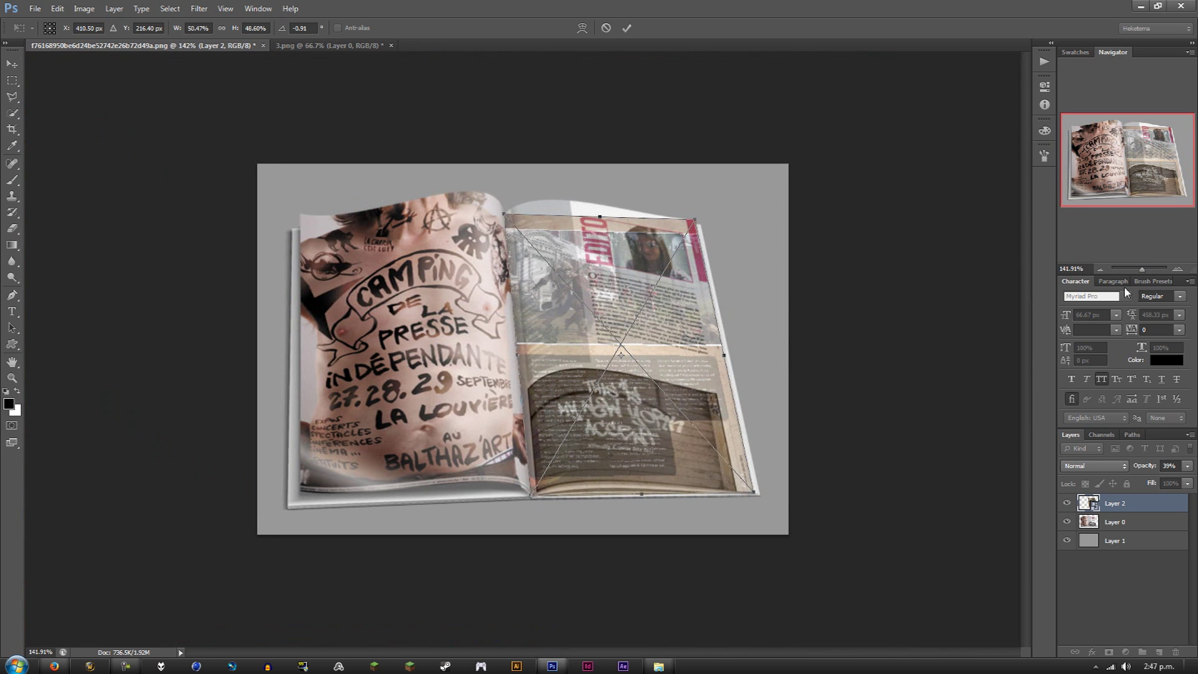
pyautogui.click(1100, 268)
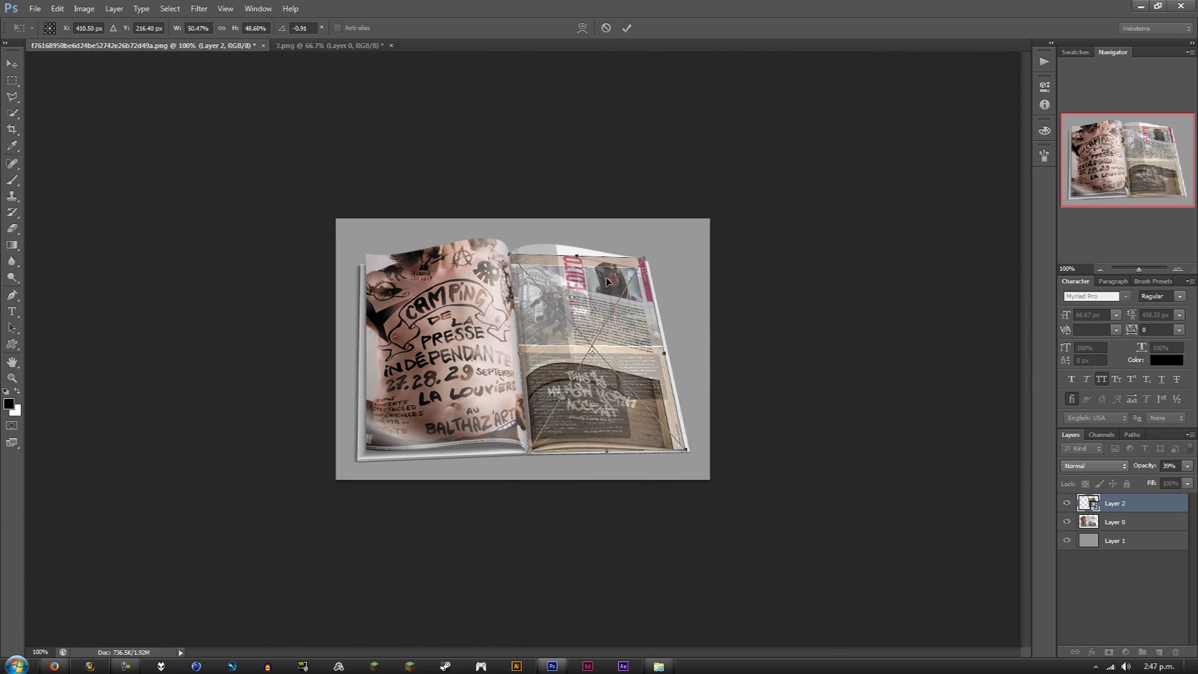
pyautogui.click(1177, 269)
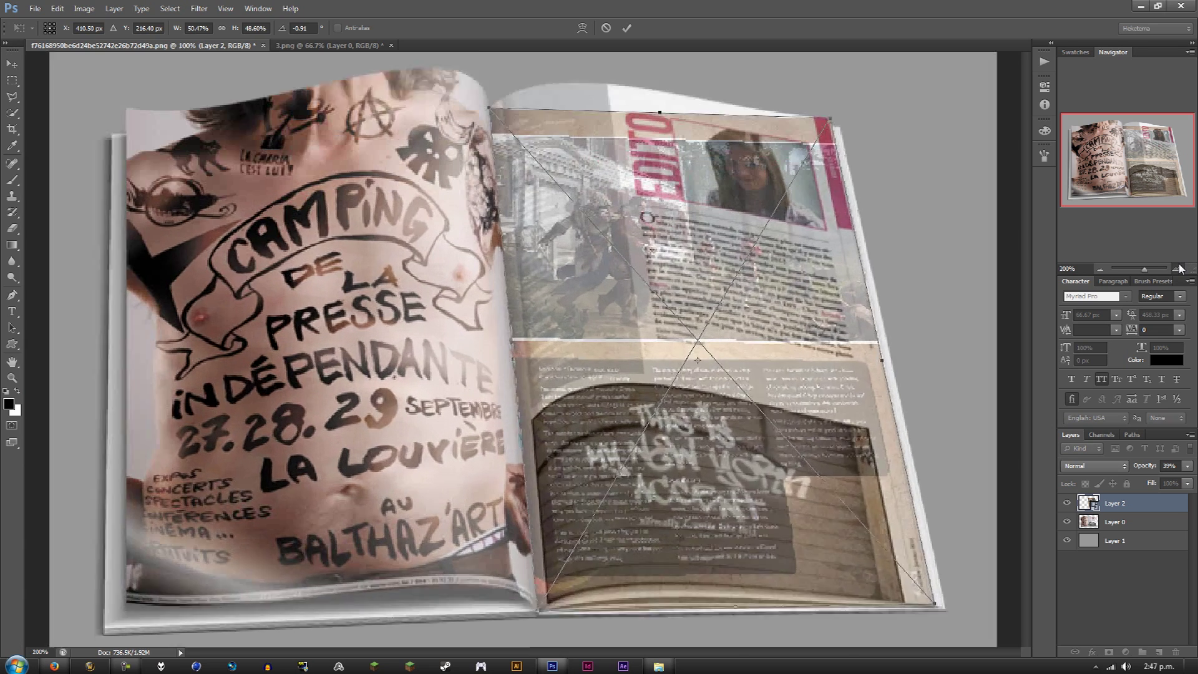
pyautogui.click(1177, 268)
pyautogui.scroll(3, 842, 134)
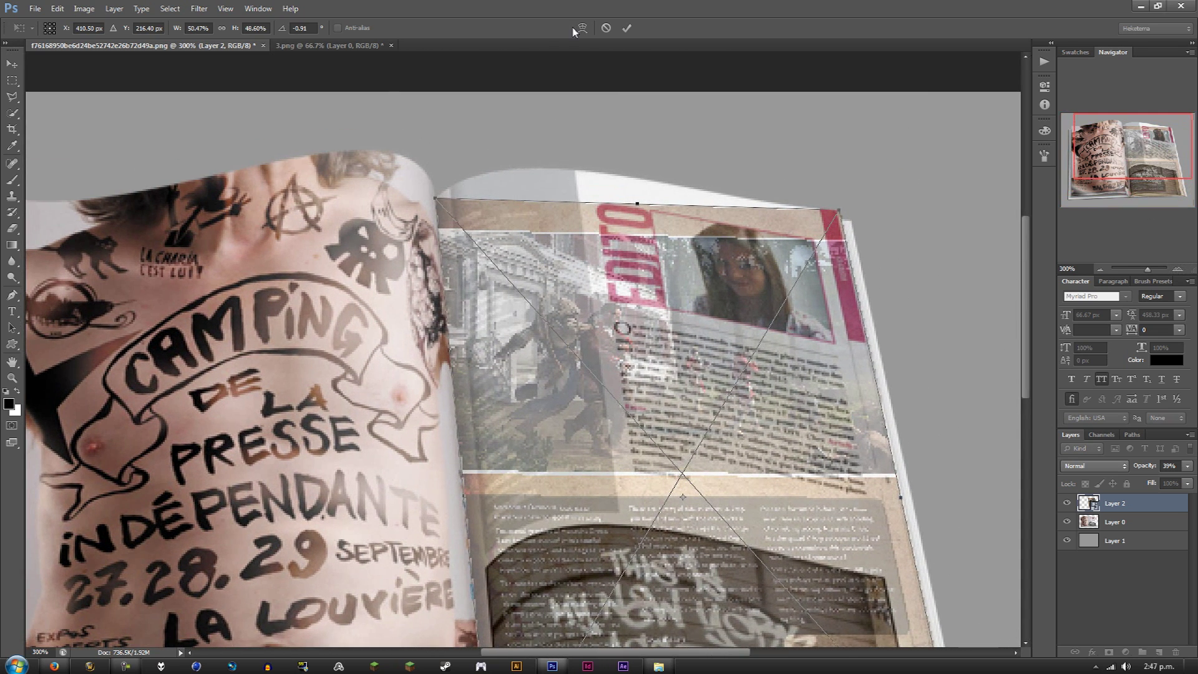
pyautogui.click(582, 28)
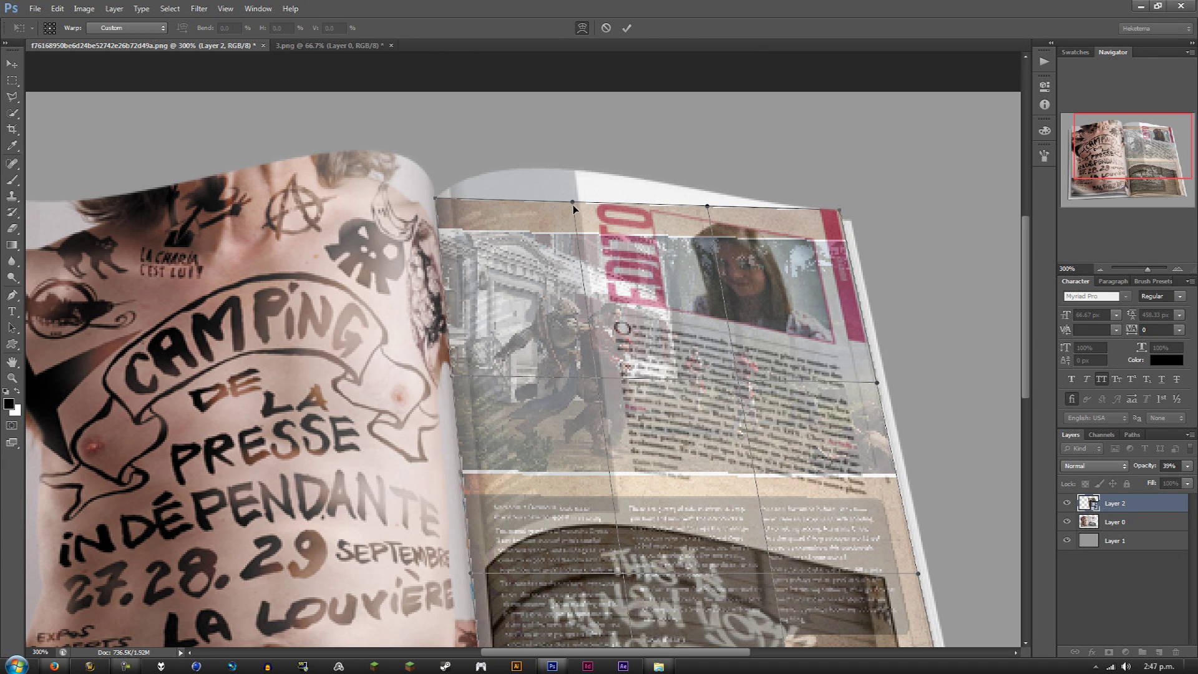
# Bow the article's top edge upward and bend its bottom edge down to match the page curl.
pyautogui.moveTo(573, 201); pyautogui.dragTo(519, 127)
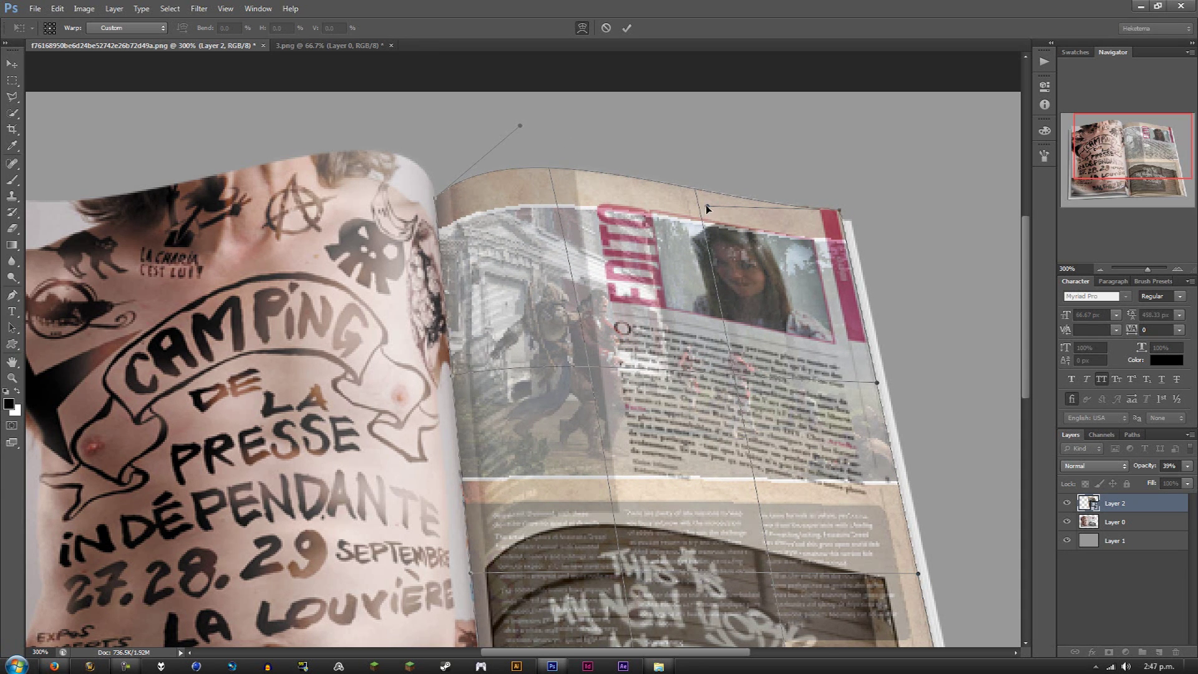
pyautogui.moveTo(706, 205); pyautogui.dragTo(721, 203)
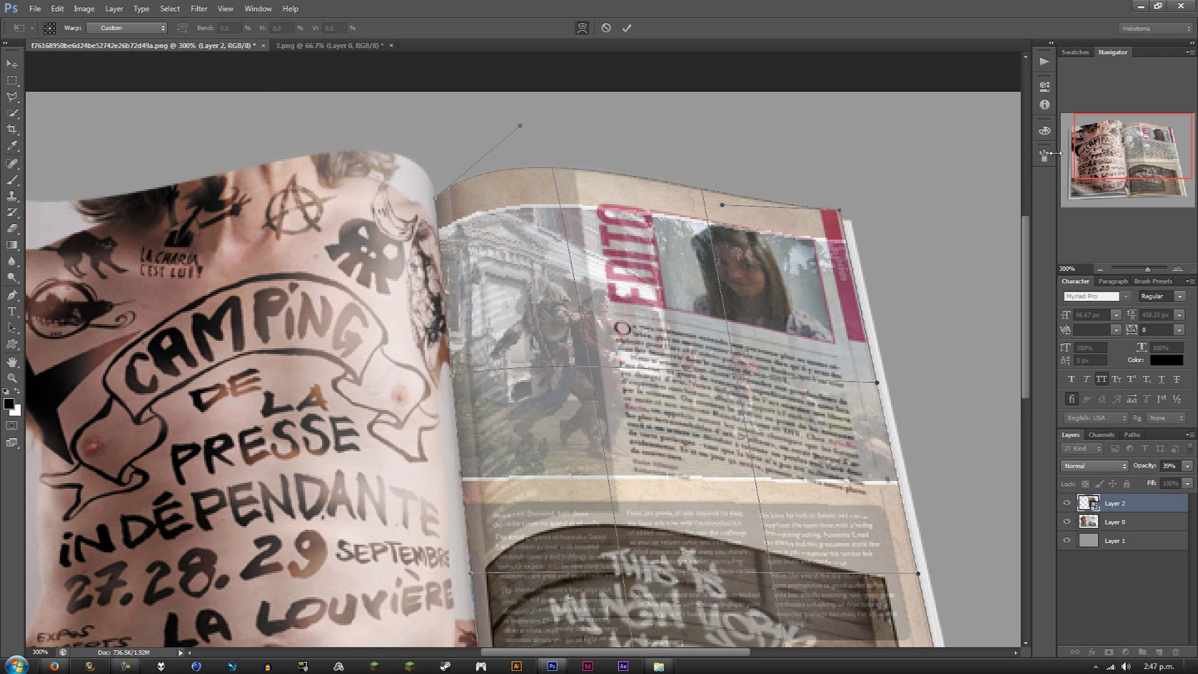
pyautogui.moveTo(1131, 146); pyautogui.dragTo(1137, 199)
pyautogui.scroll(-3, 787, 376)
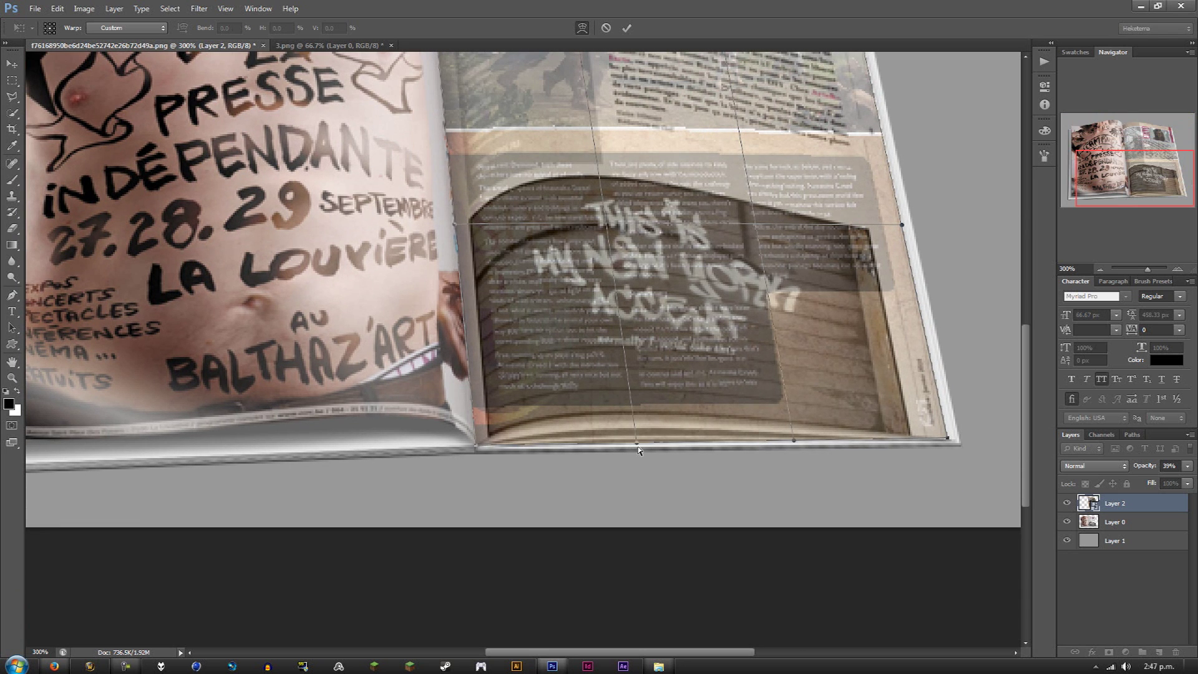
pyautogui.moveTo(638, 449); pyautogui.dragTo(583, 381)
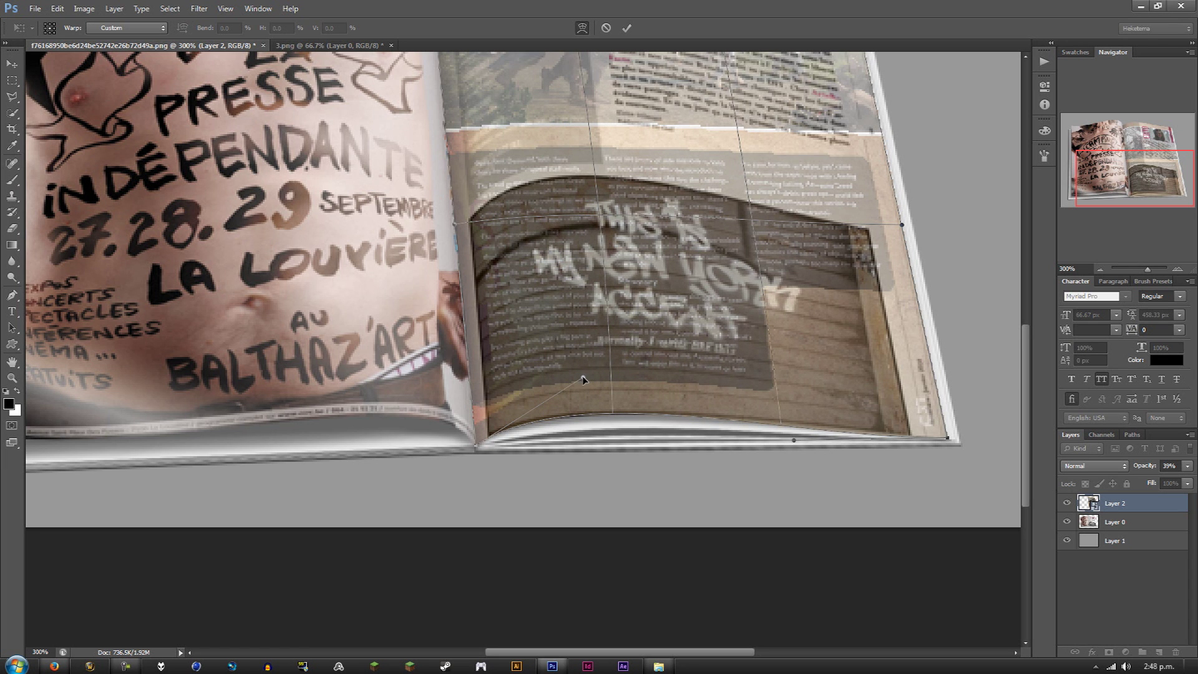
pyautogui.moveTo(794, 444); pyautogui.dragTo(842, 440)
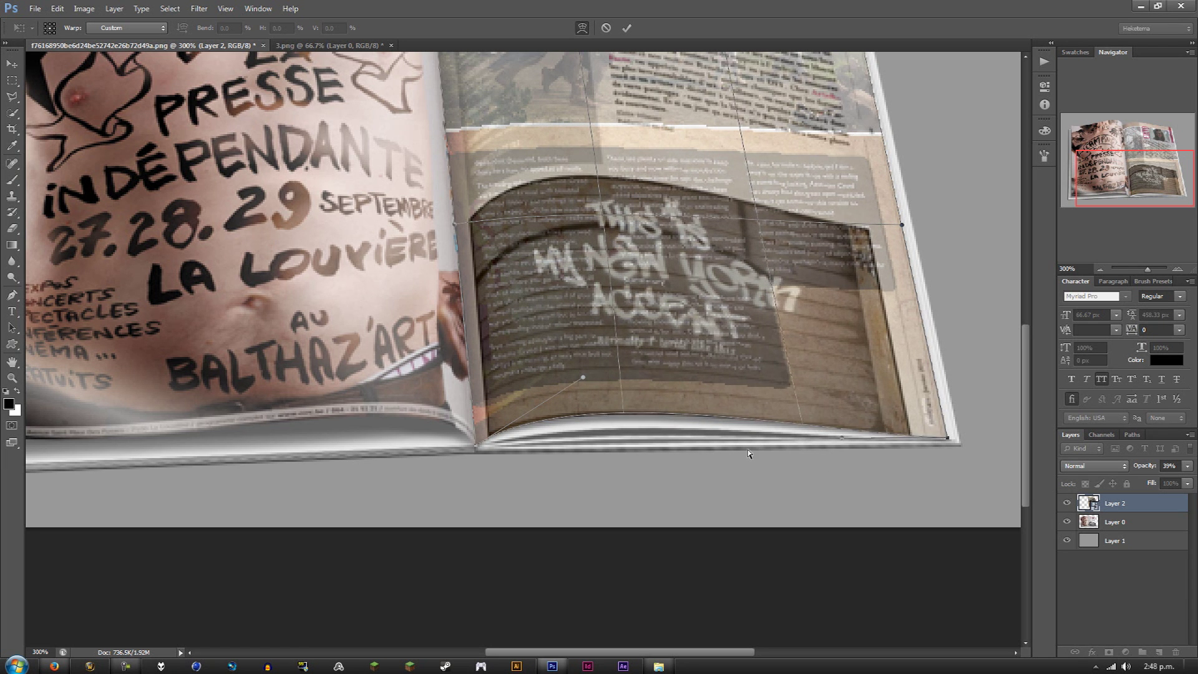
pyautogui.moveTo(582, 378); pyautogui.dragTo(577, 382)
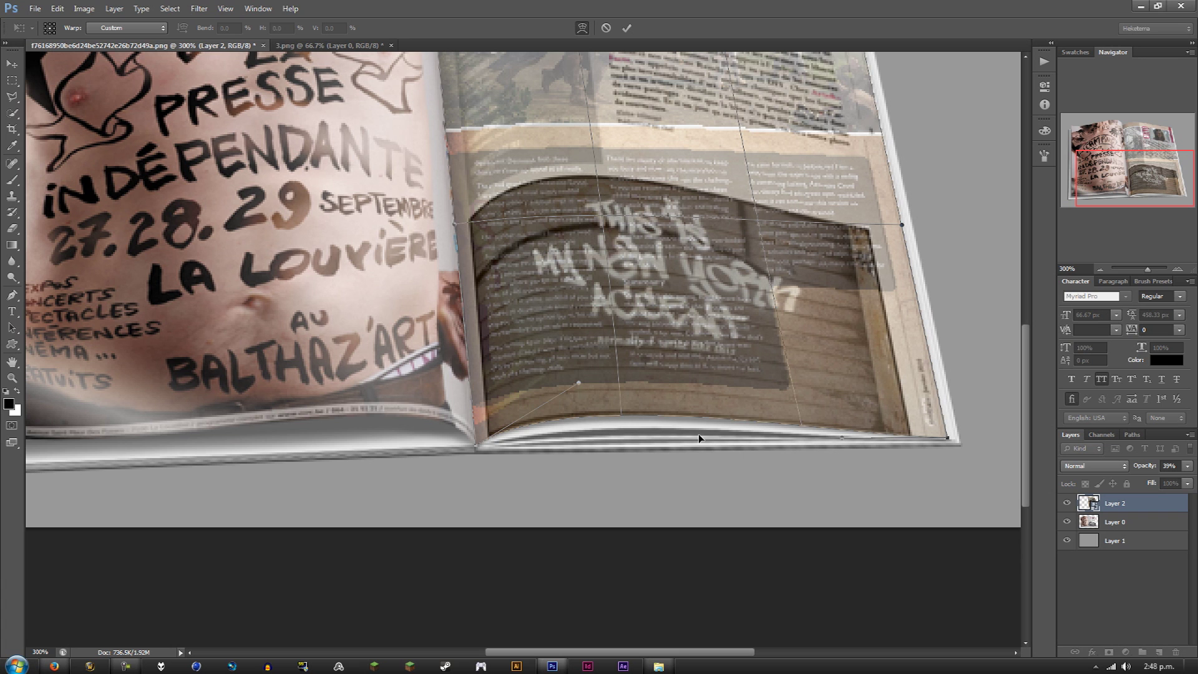
pyautogui.click(1099, 269)
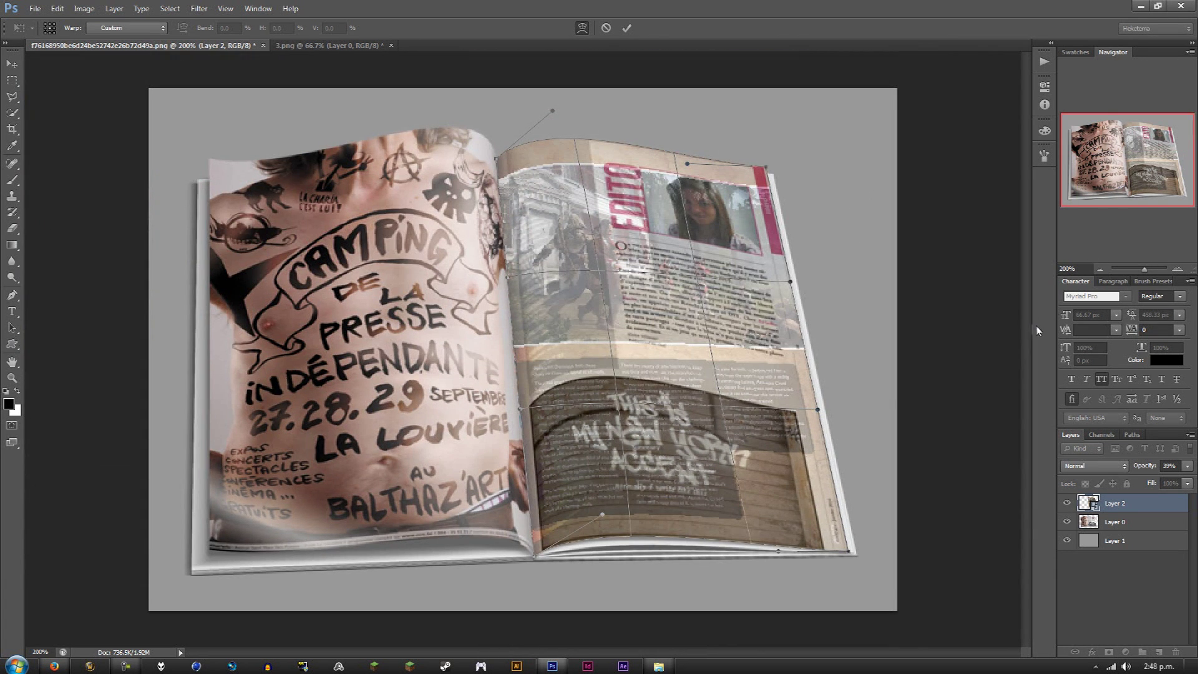
# Raise Layer 2 to 100% opacity and commit the warp.
pyautogui.click(1187, 466)
pyautogui.click(1192, 481)
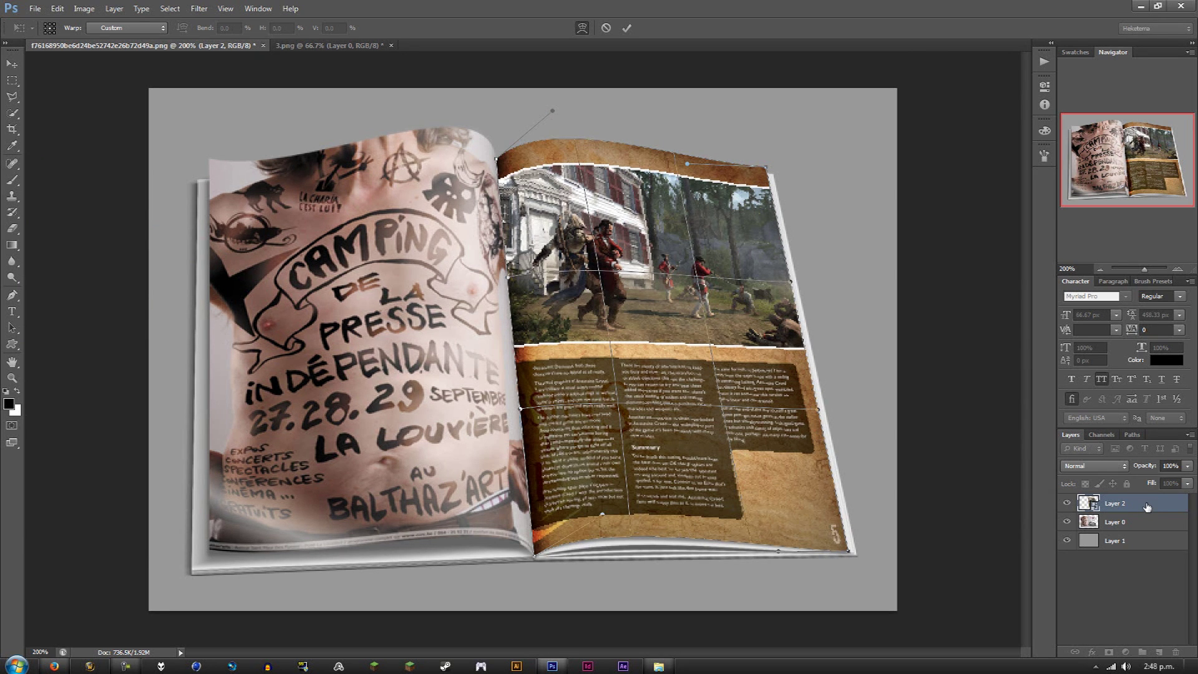
pyautogui.press('Return')
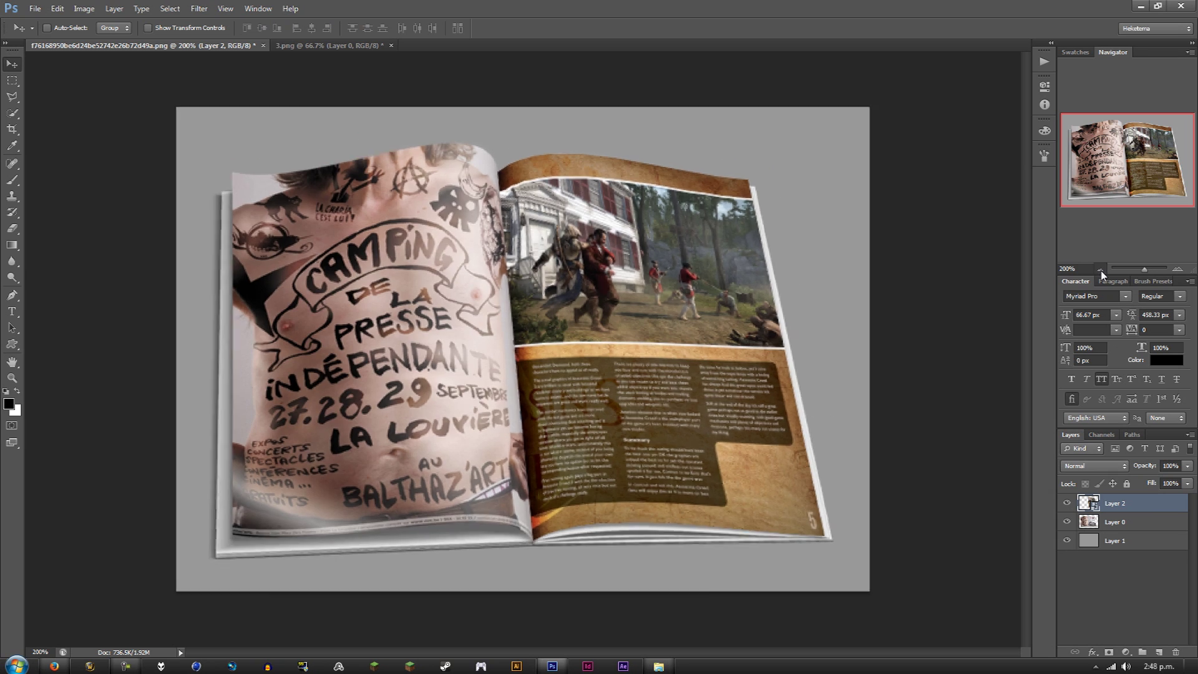
pyautogui.click(1101, 270)
pyautogui.click(1100, 269)
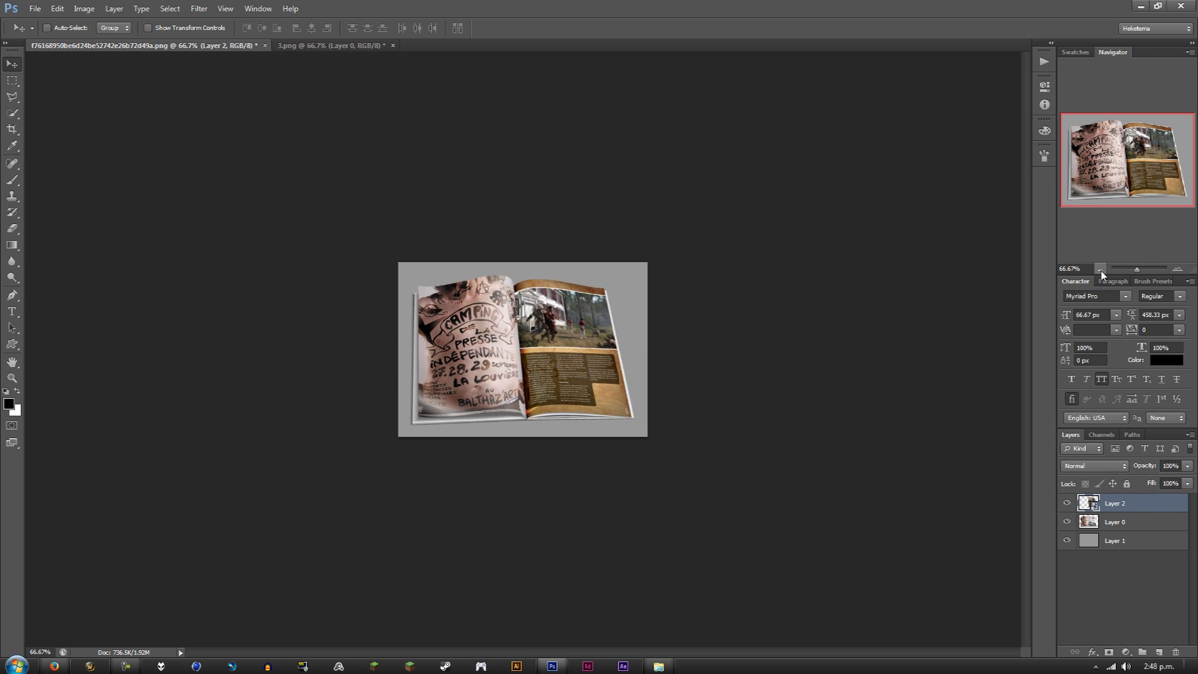
# In 3.png, invert the selection to select the left page, then return to the mockup.
pyautogui.click(326, 45)
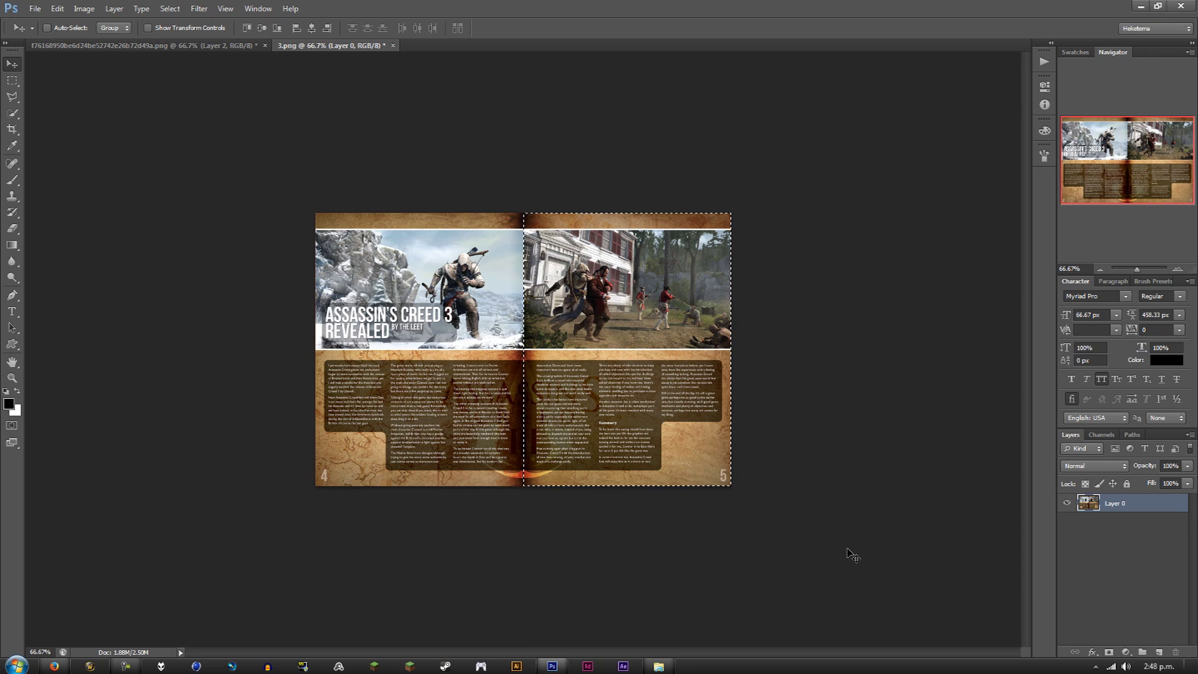
pyautogui.hotkey('ctrl', 'shift', 'i')
pyautogui.click(156, 46)
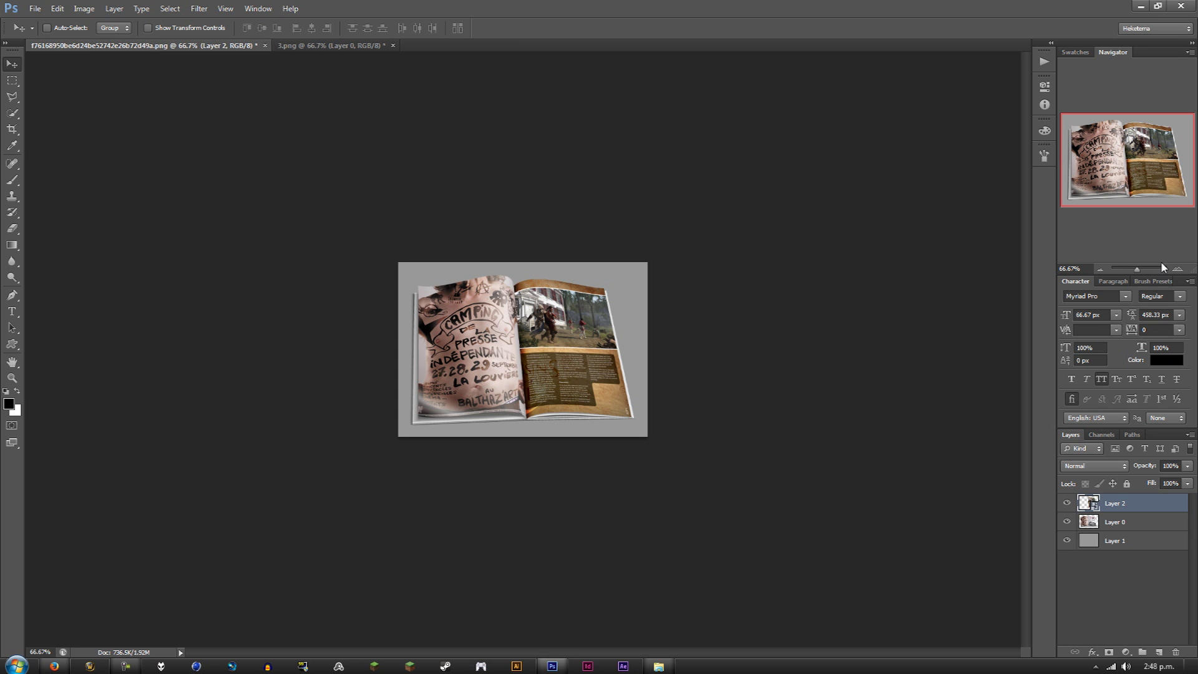
# Paste the left article page as Layer 3 and convert it to a smart object.
pyautogui.click(1178, 269)
pyautogui.click(1178, 269)
pyautogui.hotkey('ctrl', 'v')
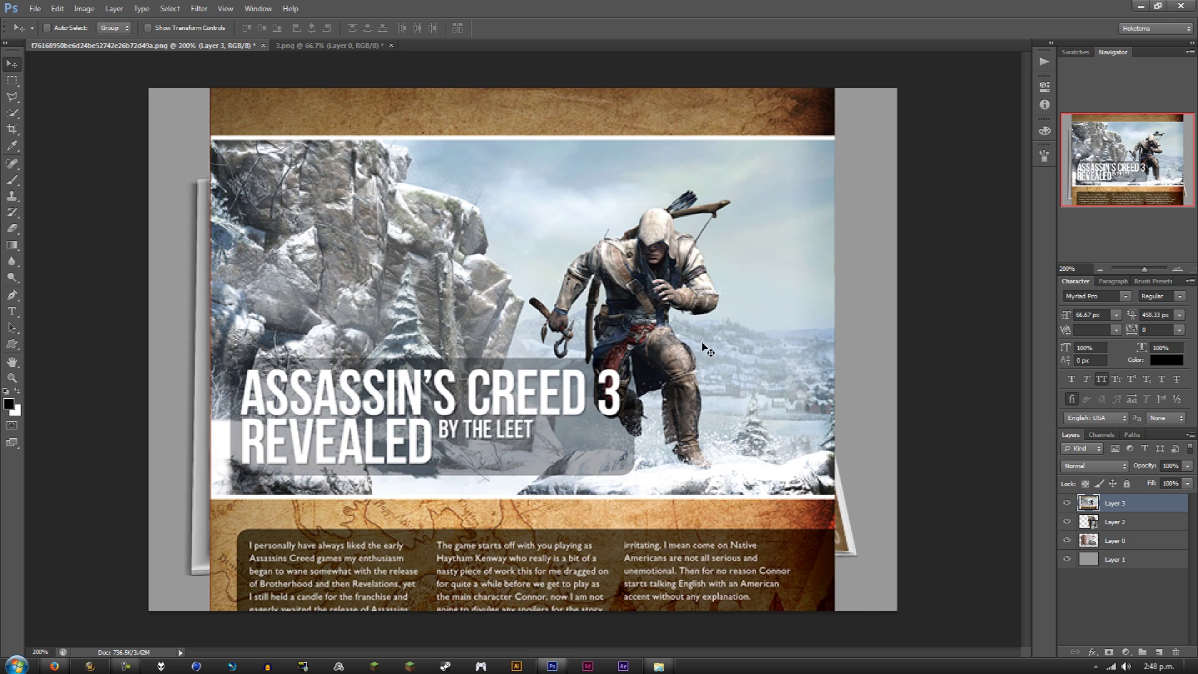
pyautogui.rightClick(1136, 506)
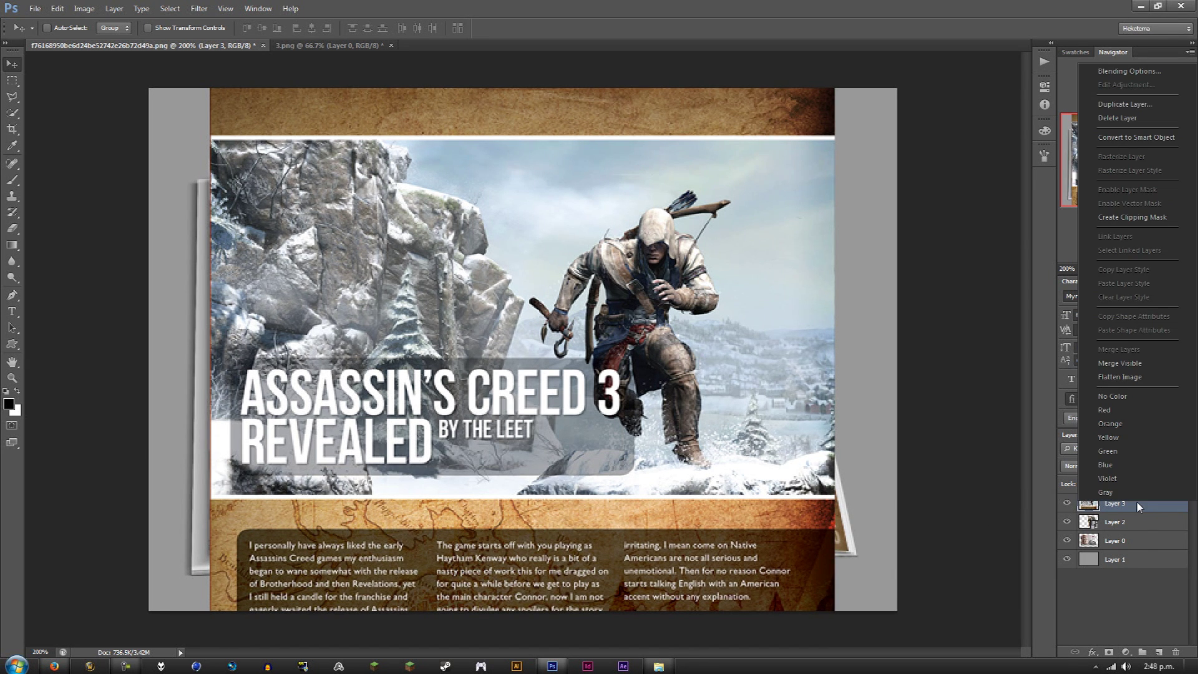
pyautogui.click(1136, 139)
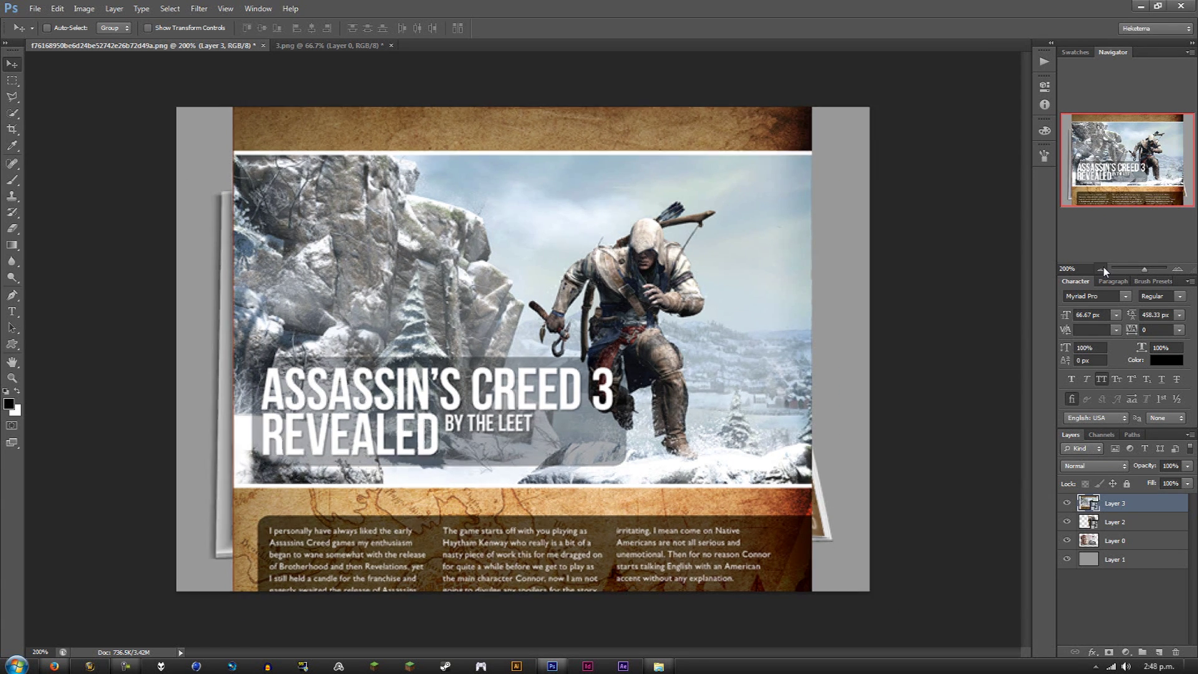
pyautogui.click(1101, 269)
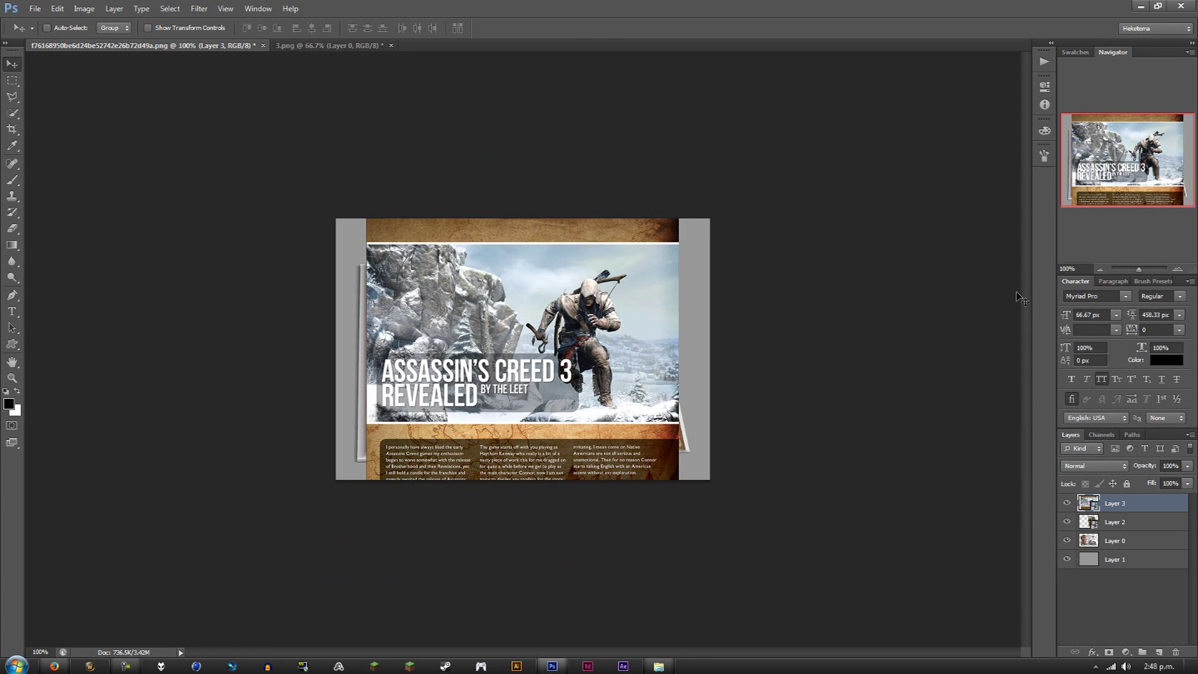
# Scale Layer 3 to about half size, nudge it down, and fade it to 38% opacity.
pyautogui.hotkey('ctrl', 't')
pyautogui.moveTo(679, 627); pyautogui.dragTo(517, 416)
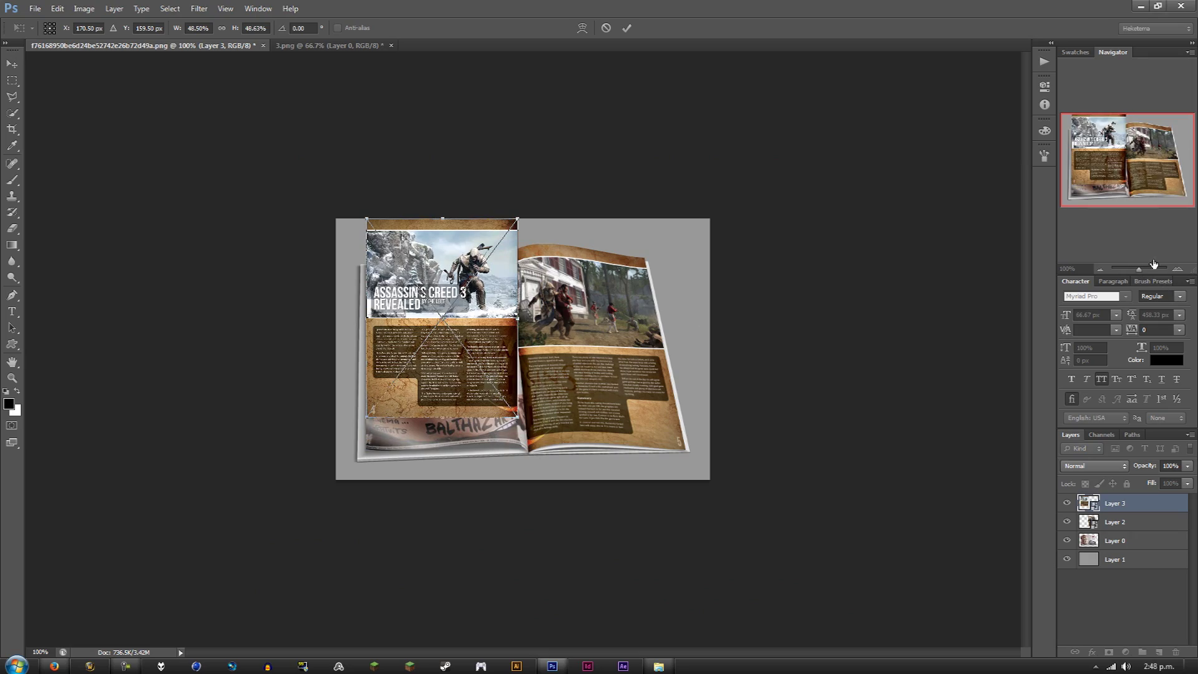
pyautogui.click(1177, 268)
pyautogui.click(1177, 268)
pyautogui.moveTo(1113, 139); pyautogui.dragTo(1113, 134)
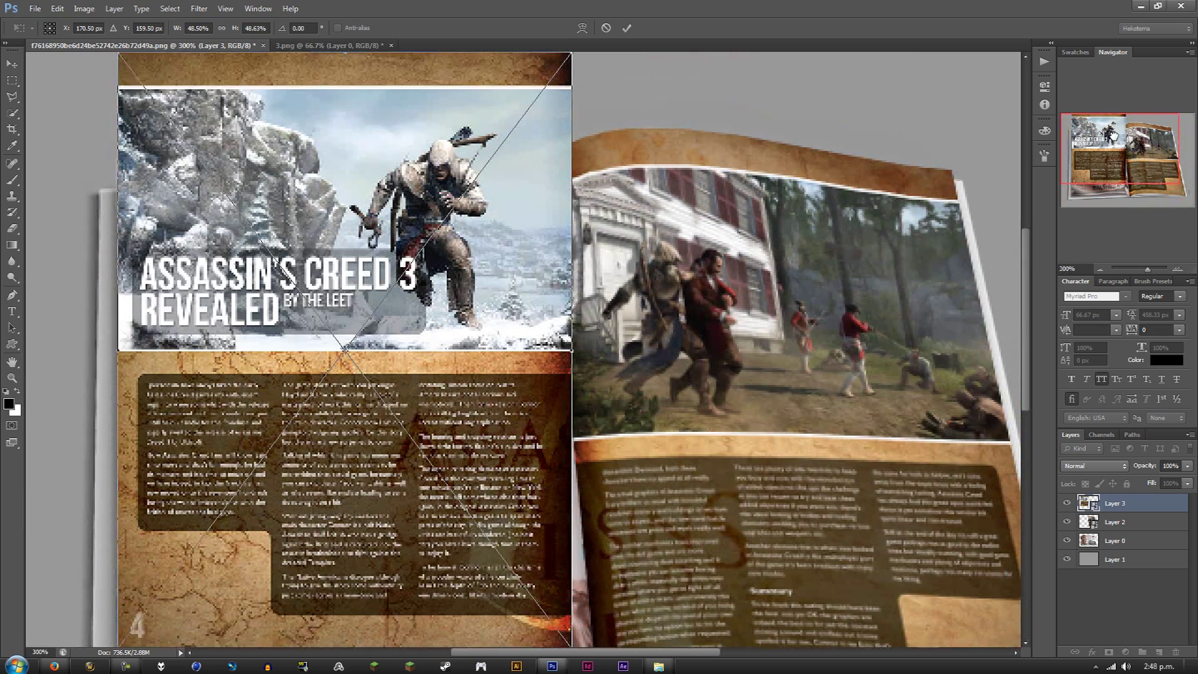
pyautogui.hotkey('shift', 'Down')
pyautogui.hotkey('shift', 'Down')
pyautogui.hotkey('shift', 'Down')
pyautogui.hotkey('shift', 'Down')
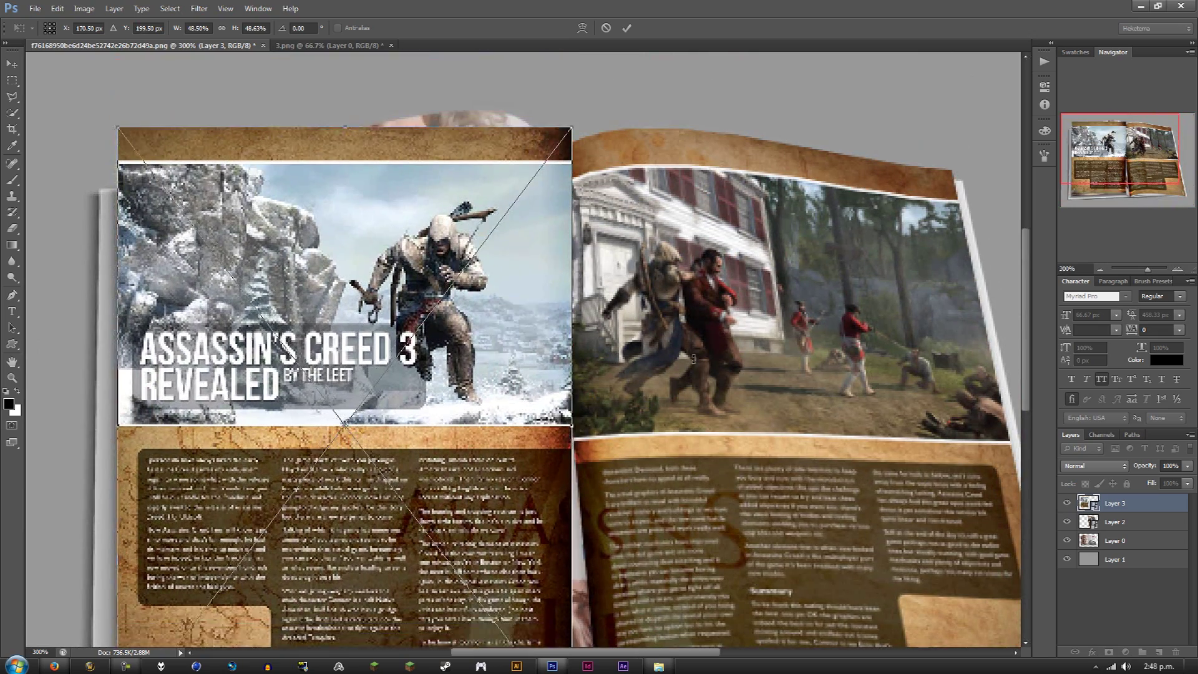
pyautogui.click(1186, 466)
pyautogui.moveTo(1146, 482); pyautogui.dragTo(1148, 480)
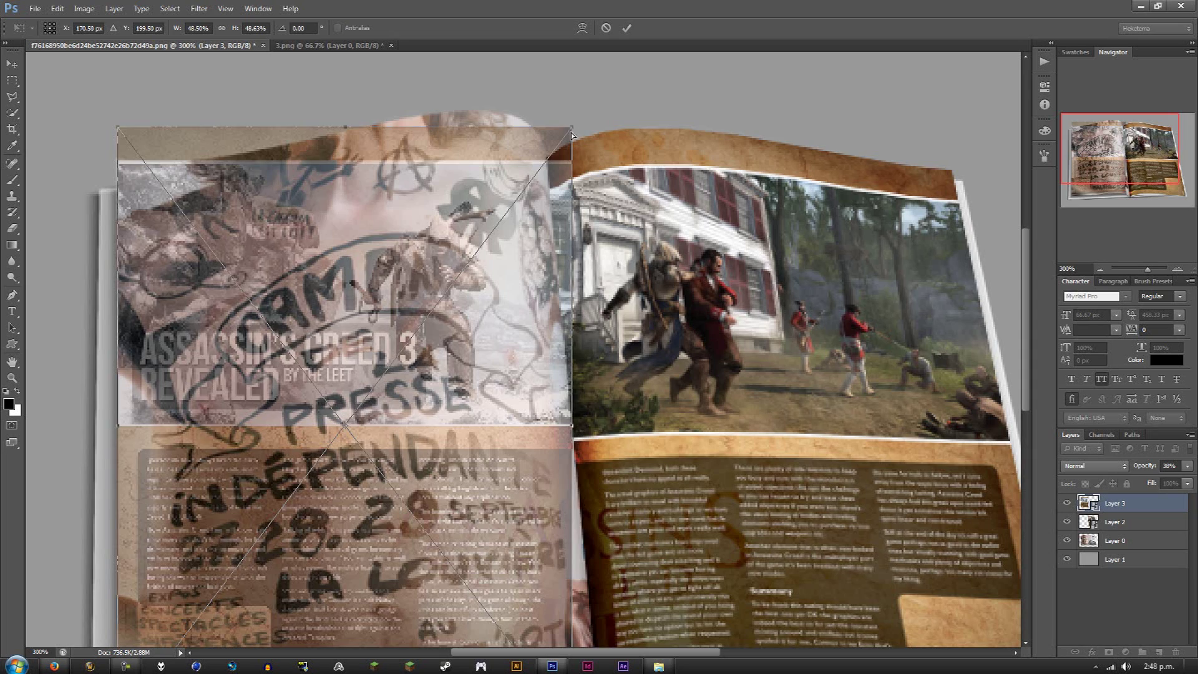
# Drag Layer 3's four corners onto the magazine's left page corners and enter Warp mode.
pyautogui.moveTo(563, 131); pyautogui.dragTo(546, 158)
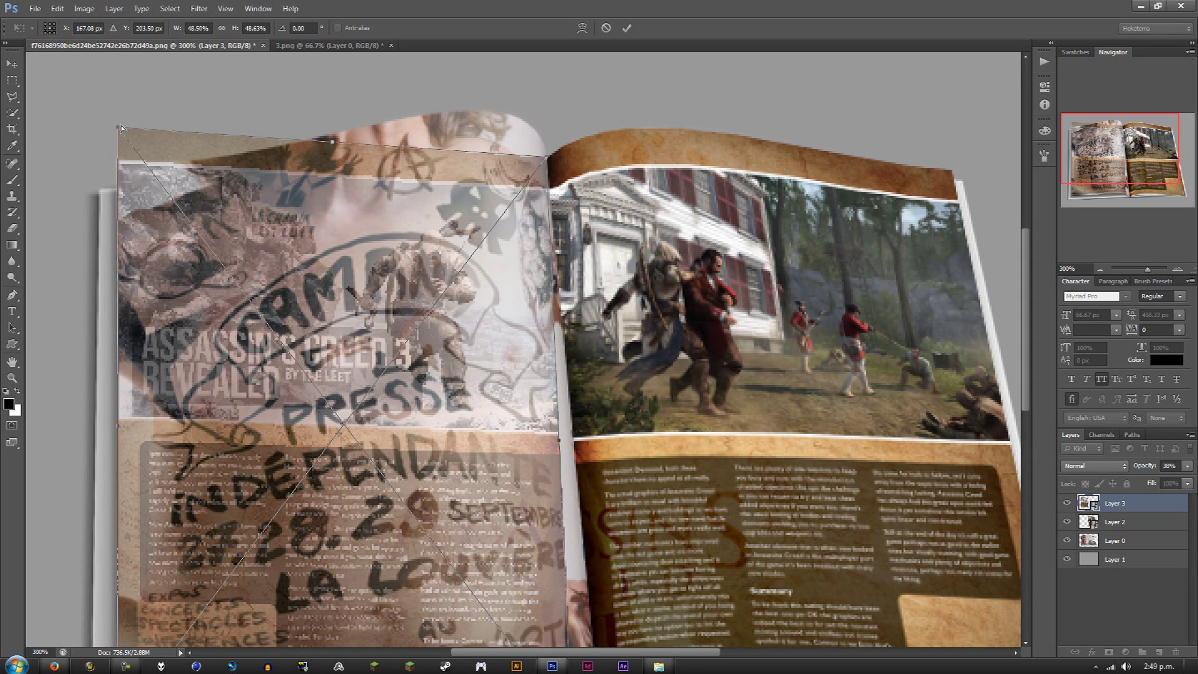
pyautogui.moveTo(121, 128); pyautogui.dragTo(120, 162)
pyautogui.scroll(-10, 468, 374)
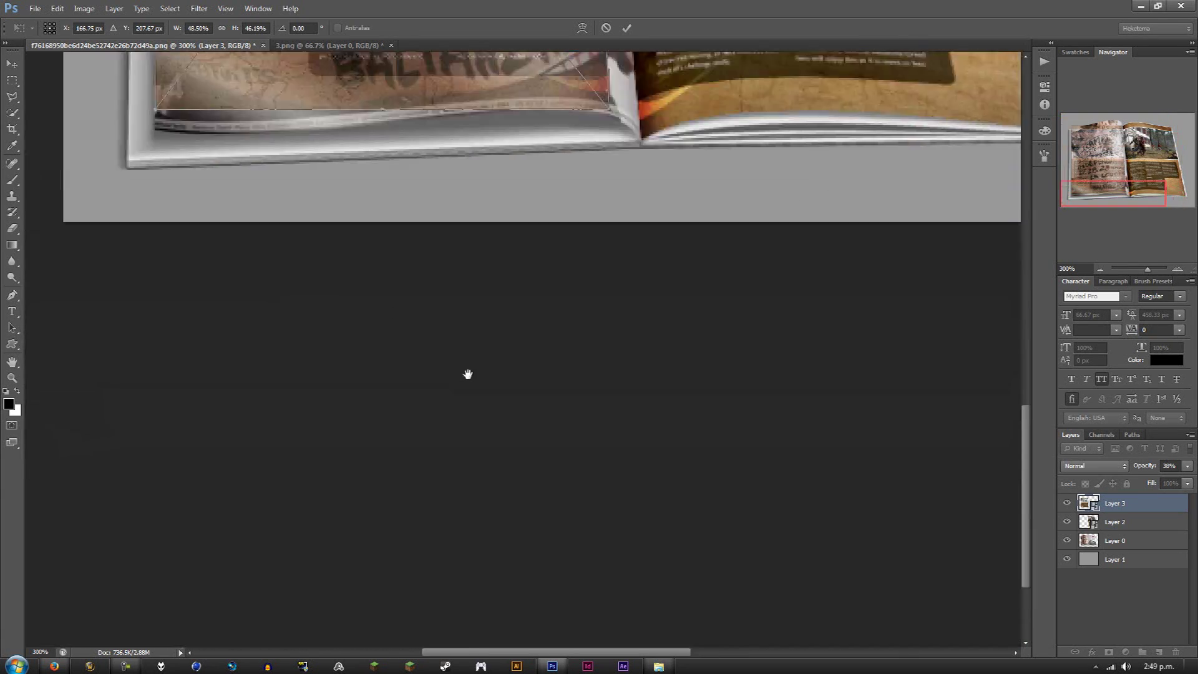
pyautogui.moveTo(468, 374); pyautogui.dragTo(609, 548)
pyautogui.moveTo(380, 350); pyautogui.dragTo(377, 368)
pyautogui.hscroll(3, 674, 406)
pyautogui.scroll(1, 650, 409)
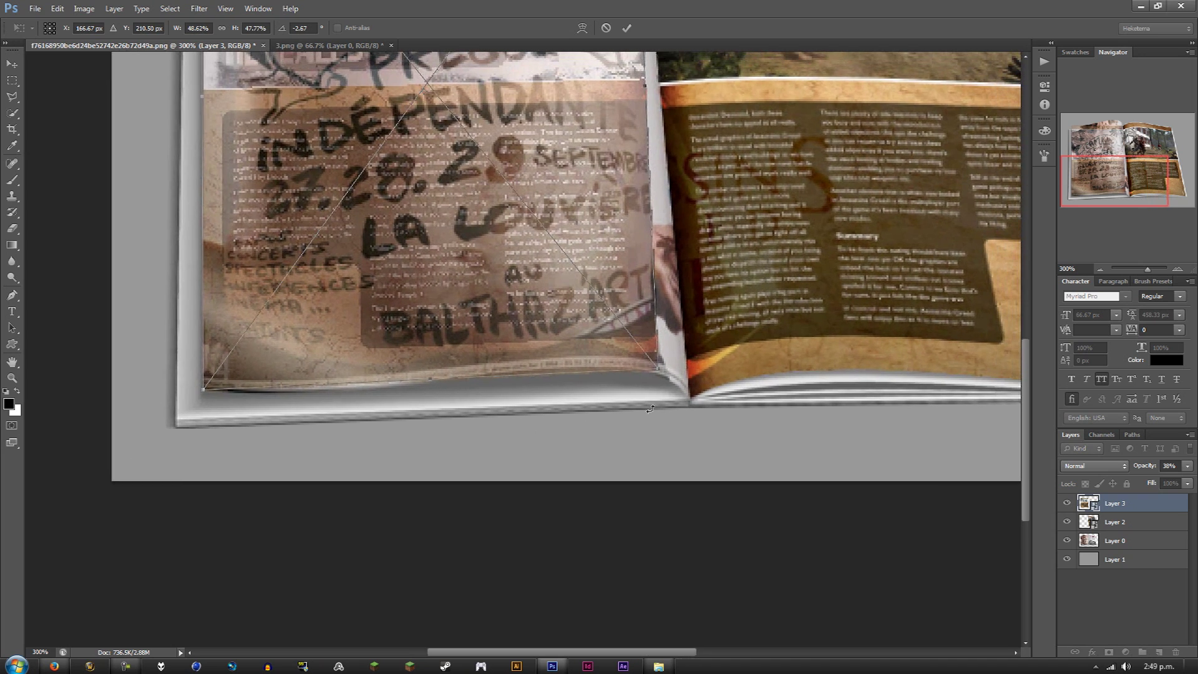
pyautogui.moveTo(655, 371); pyautogui.dragTo(690, 399)
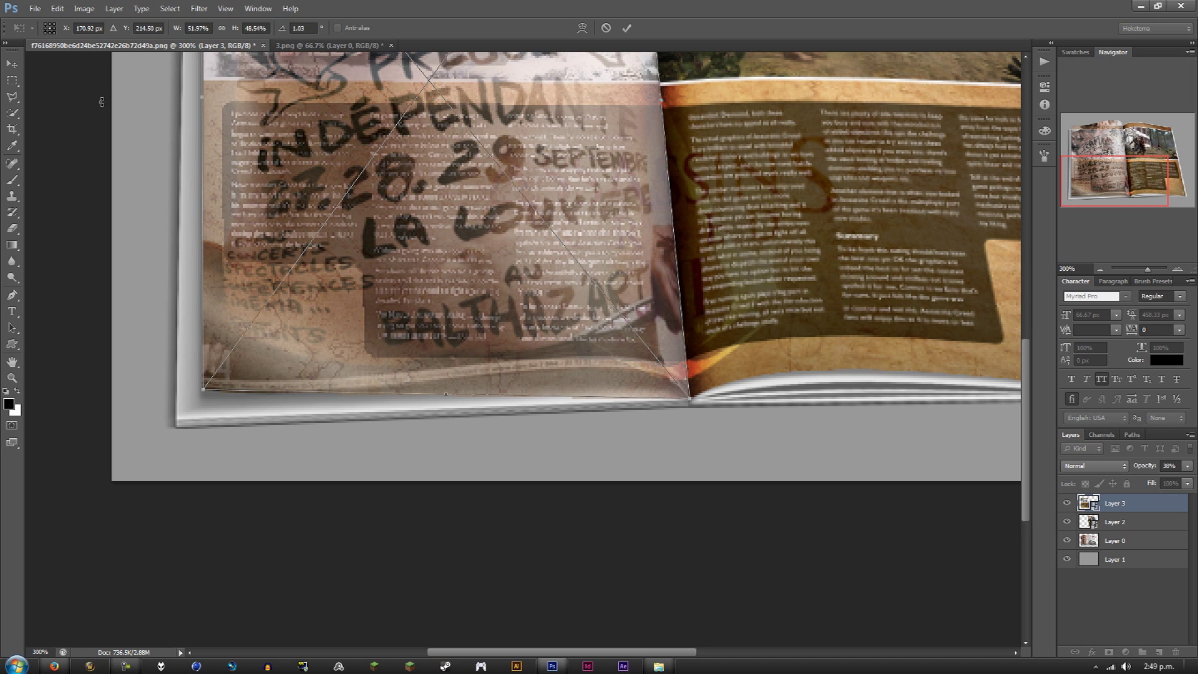
pyautogui.click(581, 29)
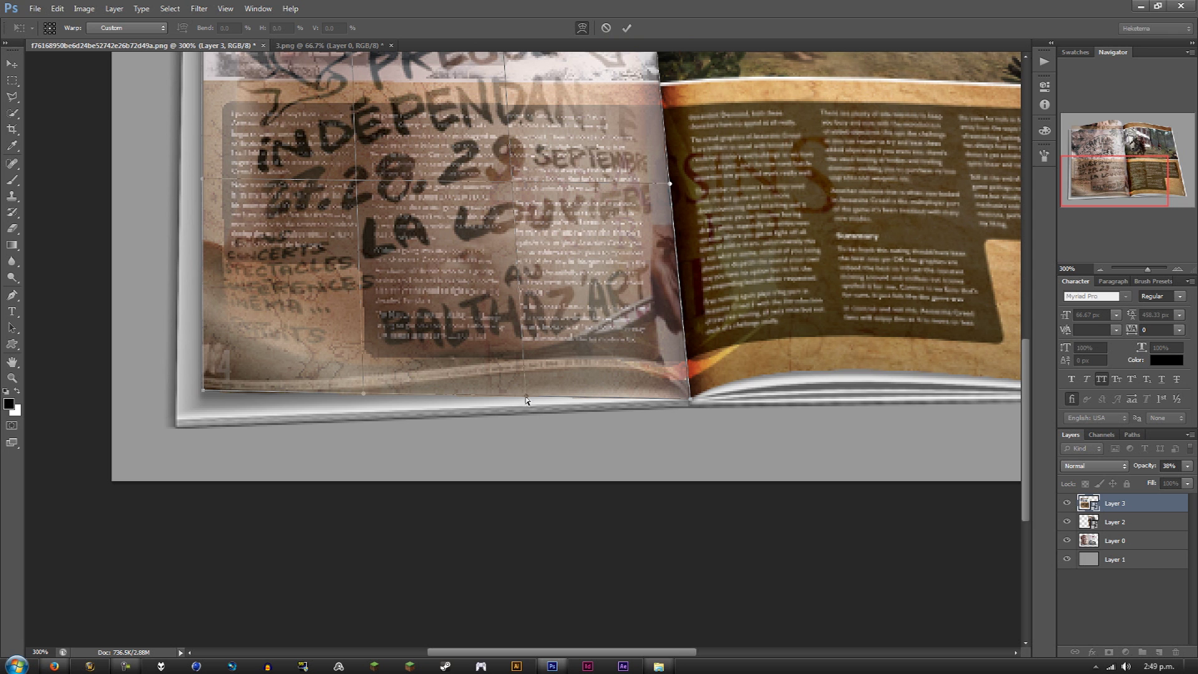
# Curl the left page's bottom edge like the book, refining near the BALTHAZ'ART lettering.
pyautogui.moveTo(529, 396); pyautogui.dragTo(654, 328)
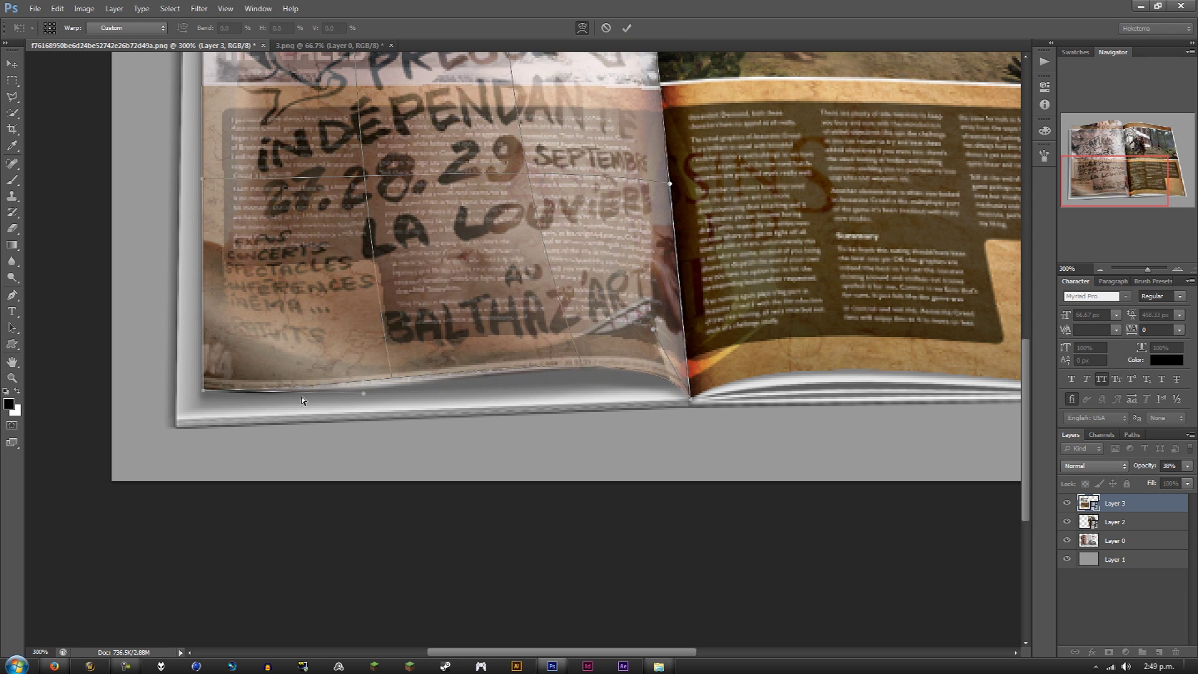
pyautogui.moveTo(365, 395); pyautogui.dragTo(410, 407)
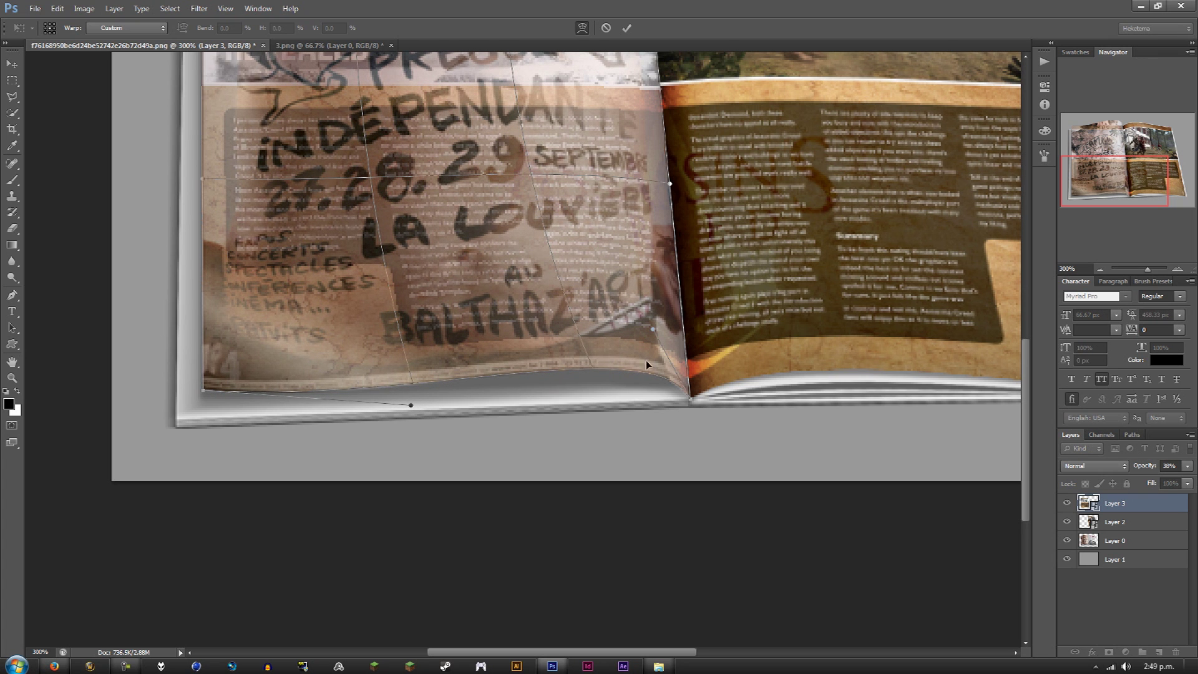
pyautogui.moveTo(653, 330); pyautogui.dragTo(648, 321)
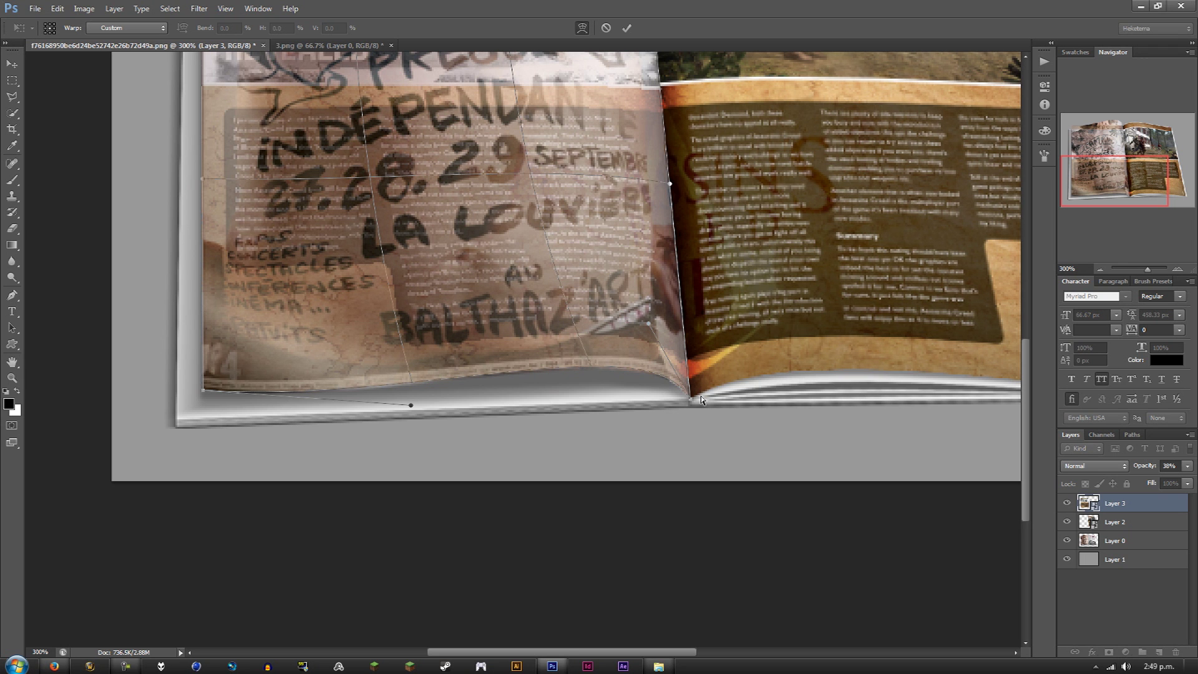
pyautogui.scroll(3, 701, 398)
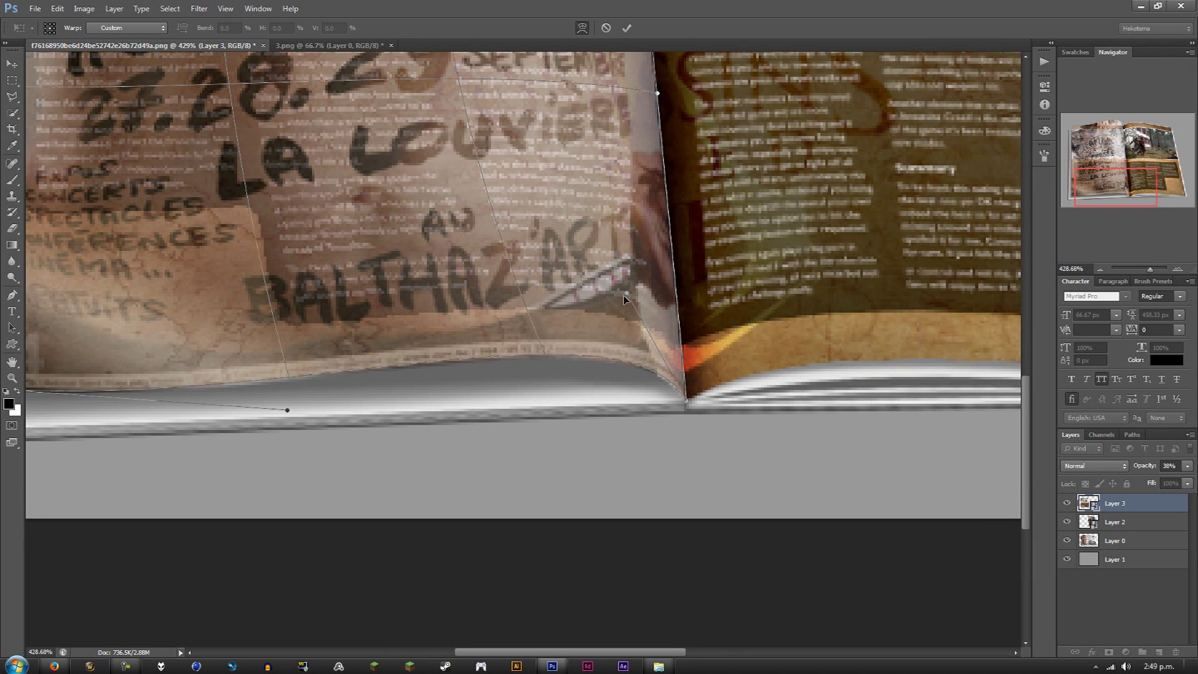
pyautogui.moveTo(623, 294)
pyautogui.mouseDown()
pyautogui.moveTo(619, 278)
pyautogui.moveTo(647, 316)
pyautogui.moveTo(621, 304)
pyautogui.mouseUp()
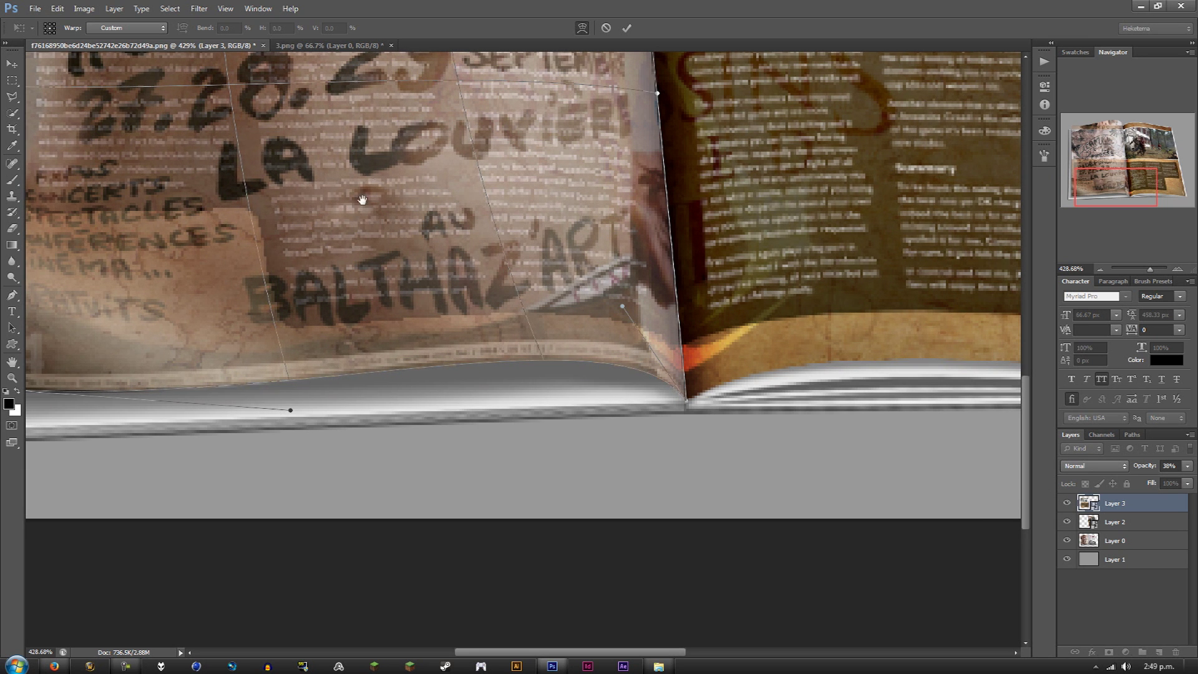
# Reshape the top edge, dipping it on the left and raising the top-right curl.
pyautogui.moveTo(286, 414); pyautogui.dragTo(686, 624)
pyautogui.moveTo(453, 193); pyautogui.dragTo(453, 350)
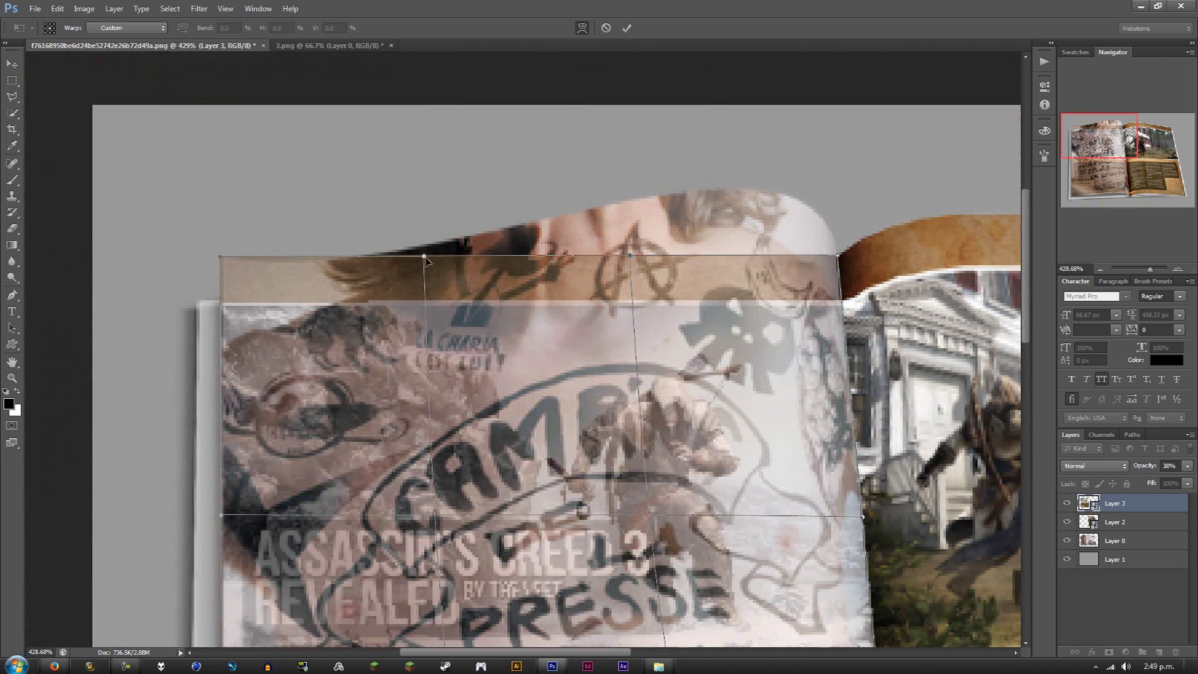
pyautogui.moveTo(425, 259); pyautogui.dragTo(389, 271)
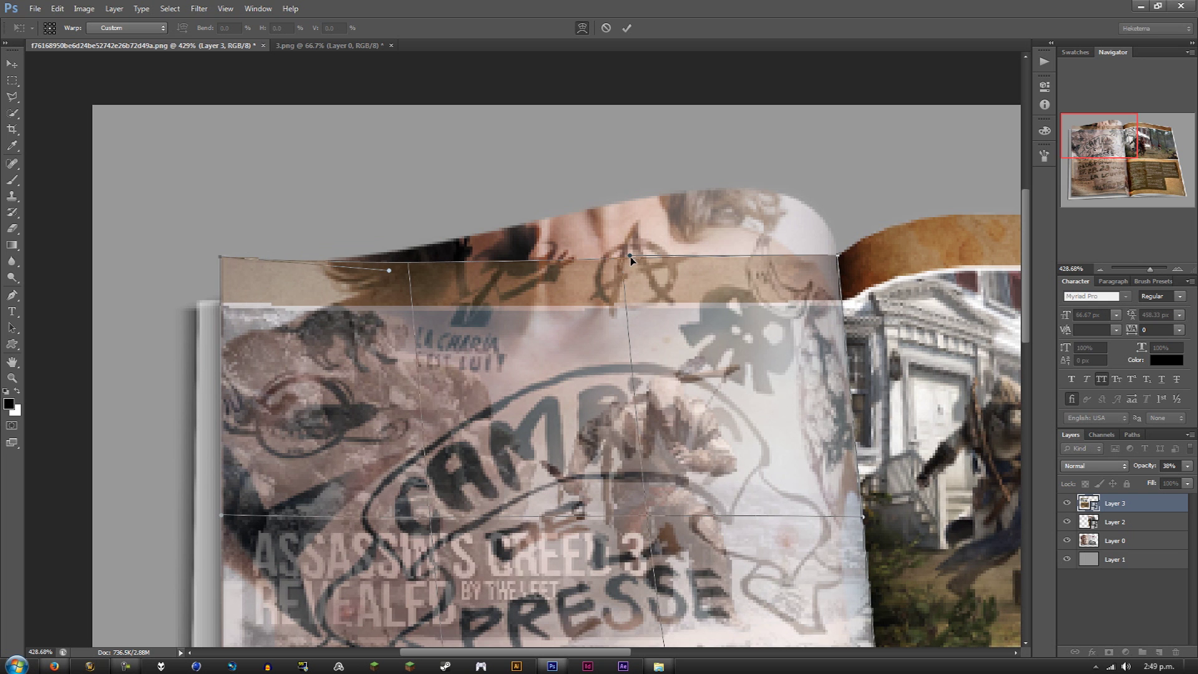
pyautogui.moveTo(630, 256); pyautogui.dragTo(828, 93)
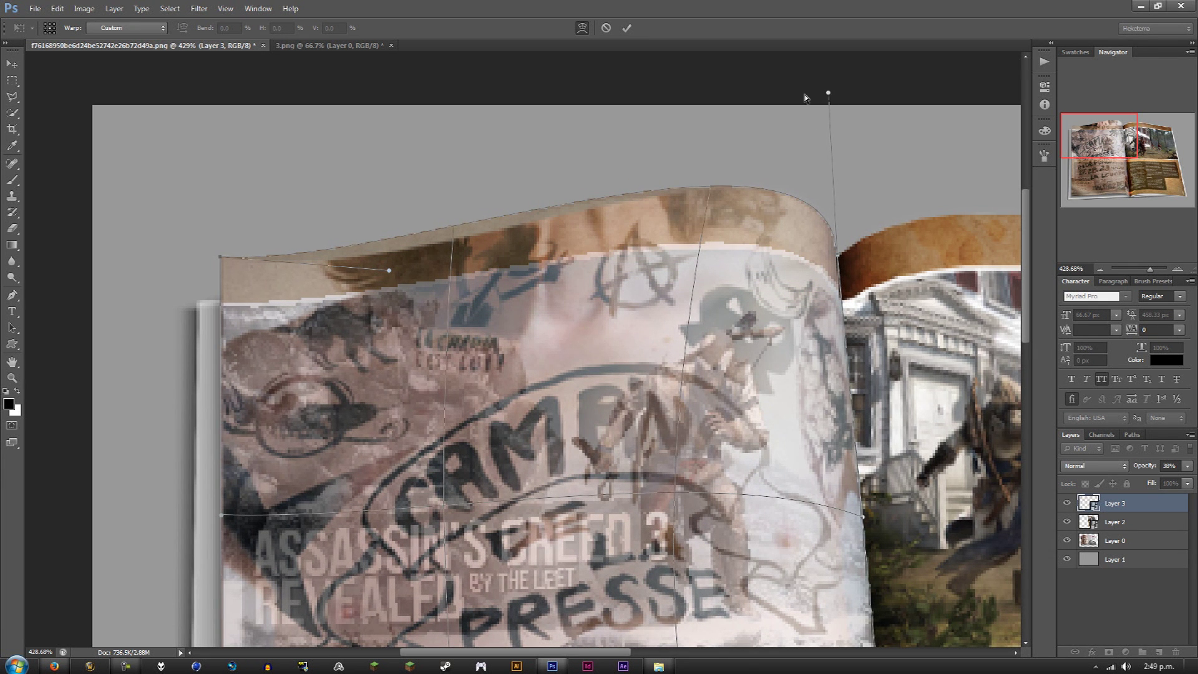
pyautogui.moveTo(388, 271); pyautogui.dragTo(400, 295)
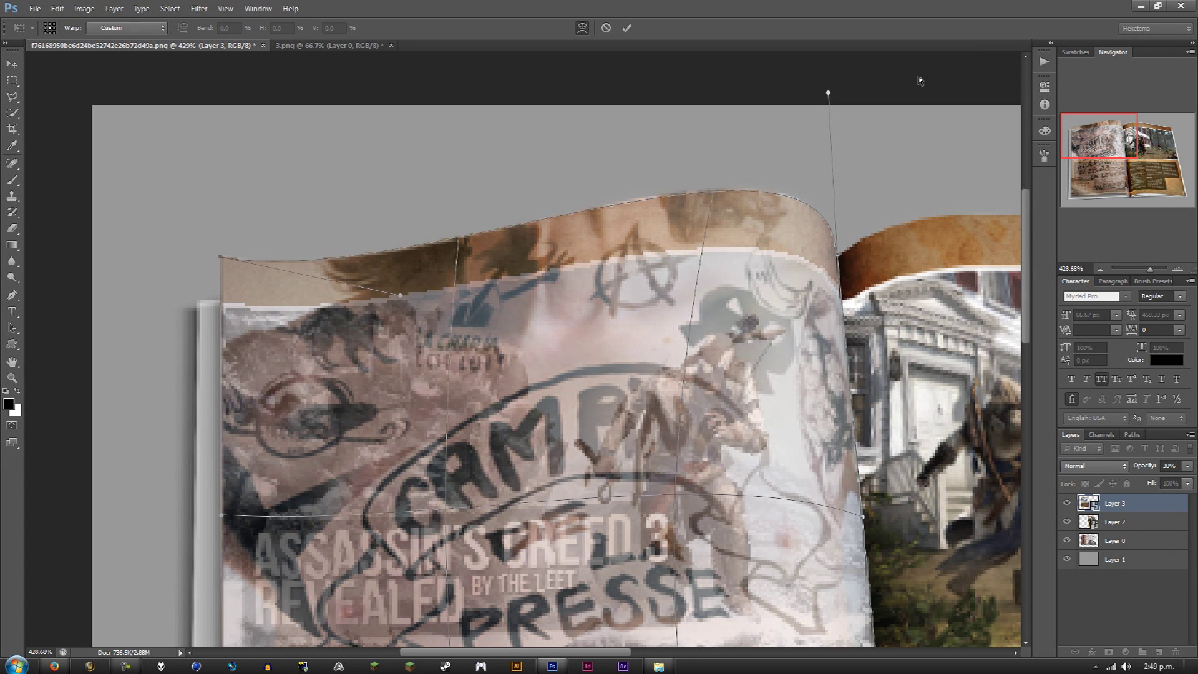
pyautogui.moveTo(828, 95); pyautogui.dragTo(830, 87)
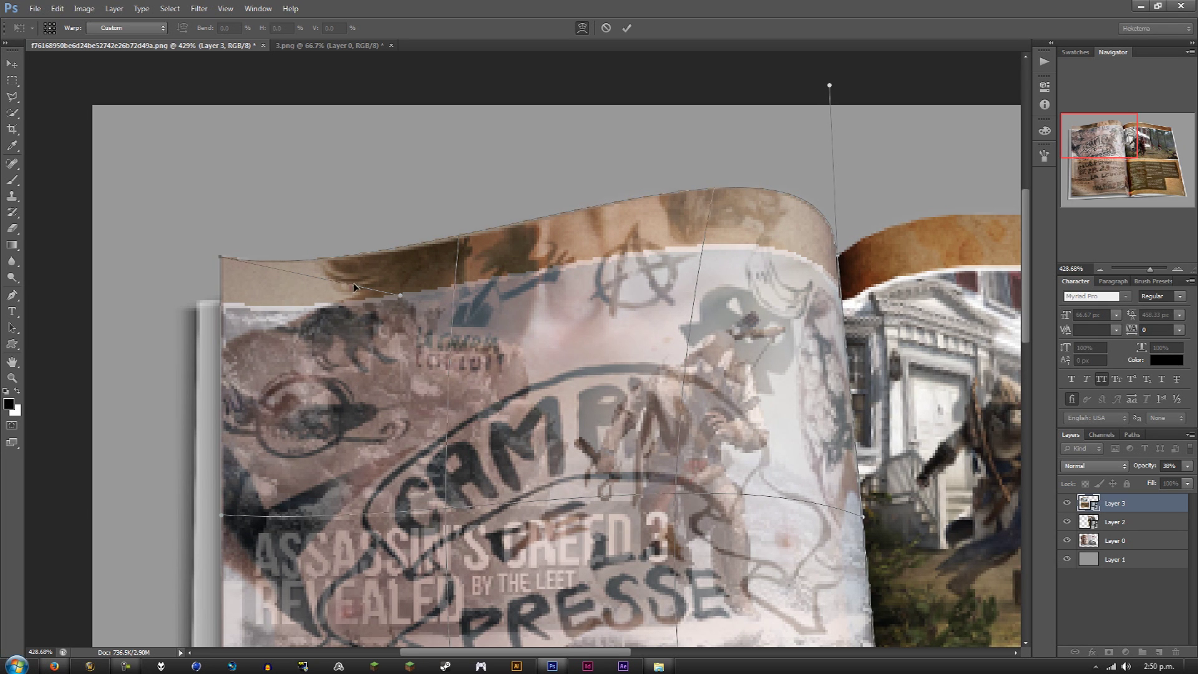
# Zoom out to the whole document and restore Layer 3 to 100% opacity.
pyautogui.click(1096, 270)
pyautogui.click(1095, 270)
pyautogui.click(1095, 270)
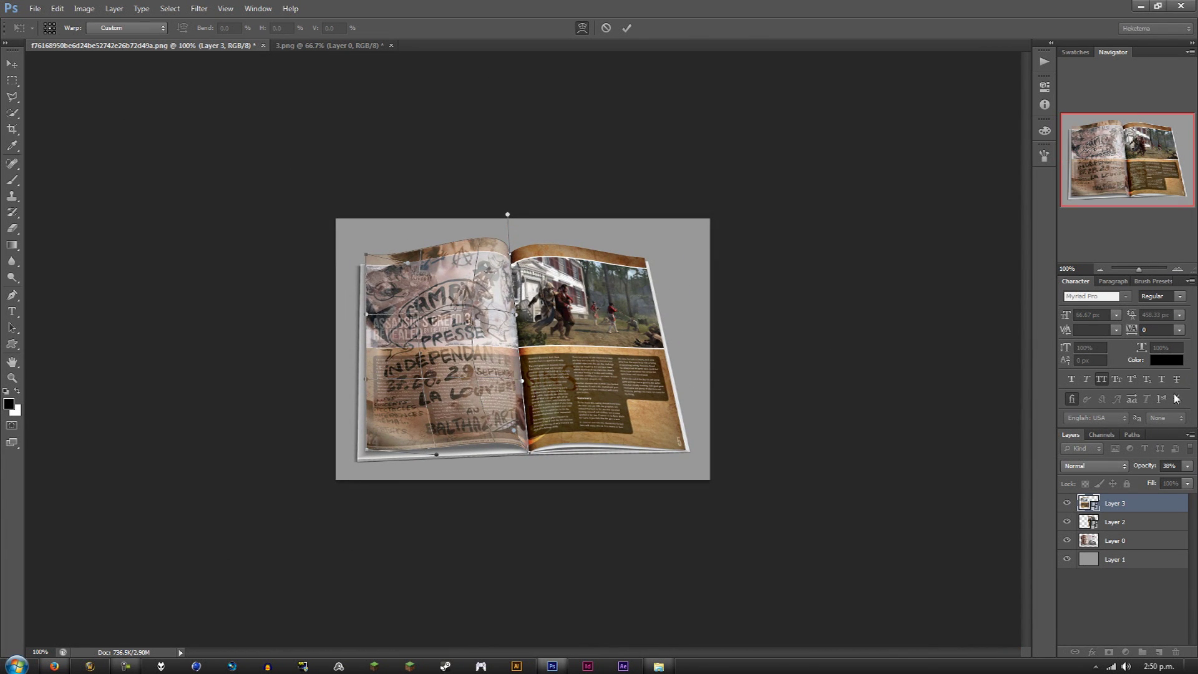
pyautogui.click(1187, 465)
pyautogui.moveTo(1173, 480); pyautogui.dragTo(1191, 479)
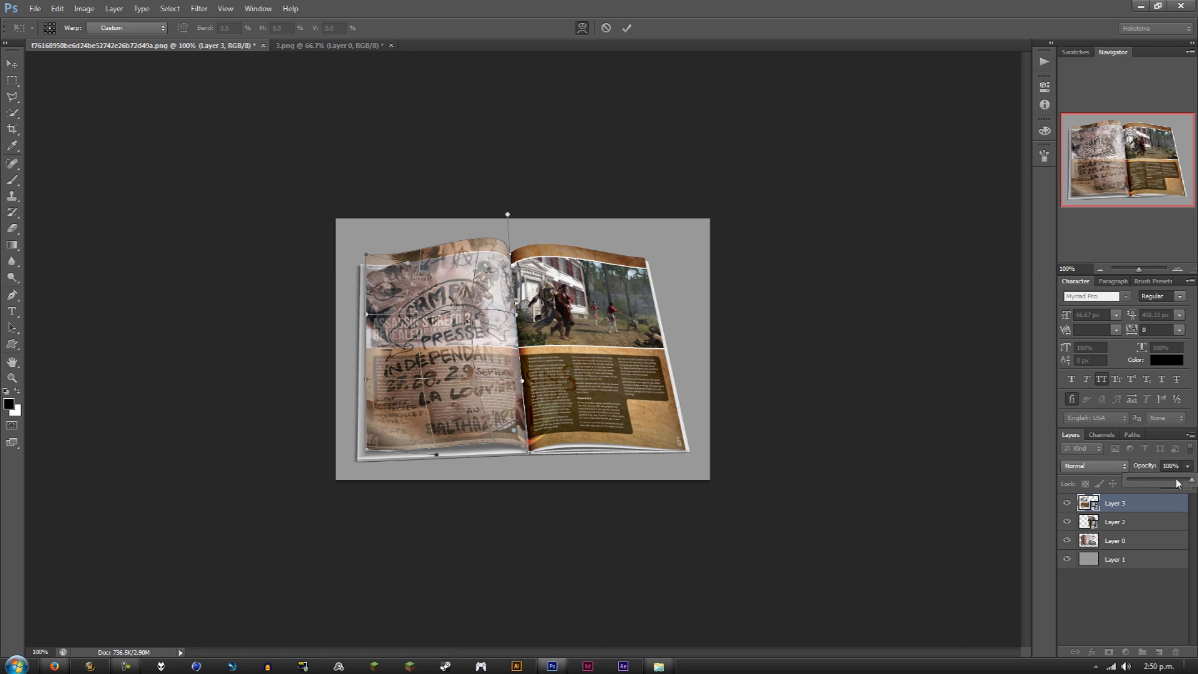
# Fine-tune the warp of the title and text near the spine, then commit it.
pyautogui.click(1177, 269)
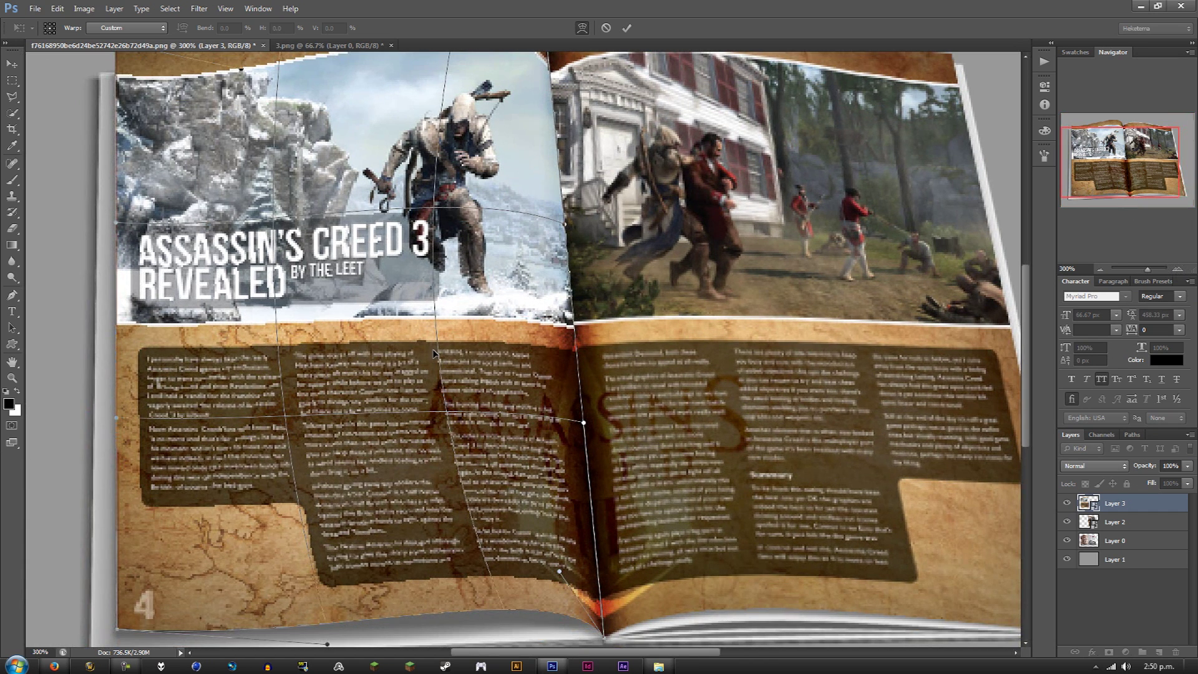
pyautogui.moveTo(433, 349); pyautogui.dragTo(455, 357)
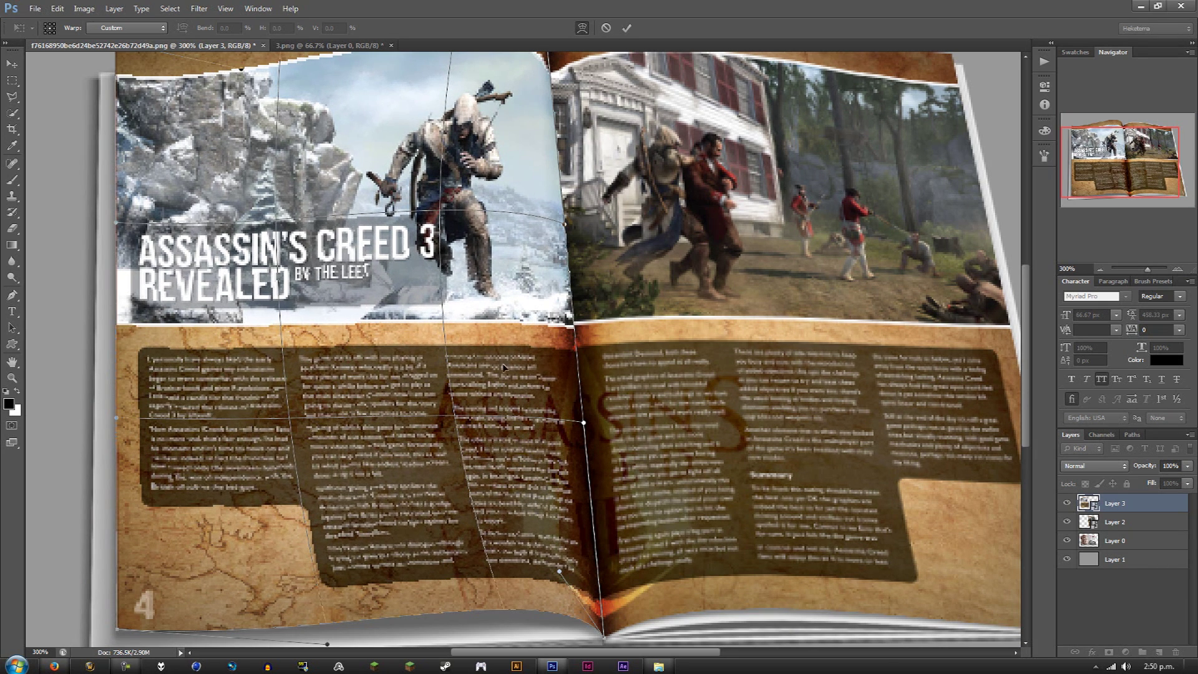
pyautogui.moveTo(584, 423); pyautogui.dragTo(584, 420)
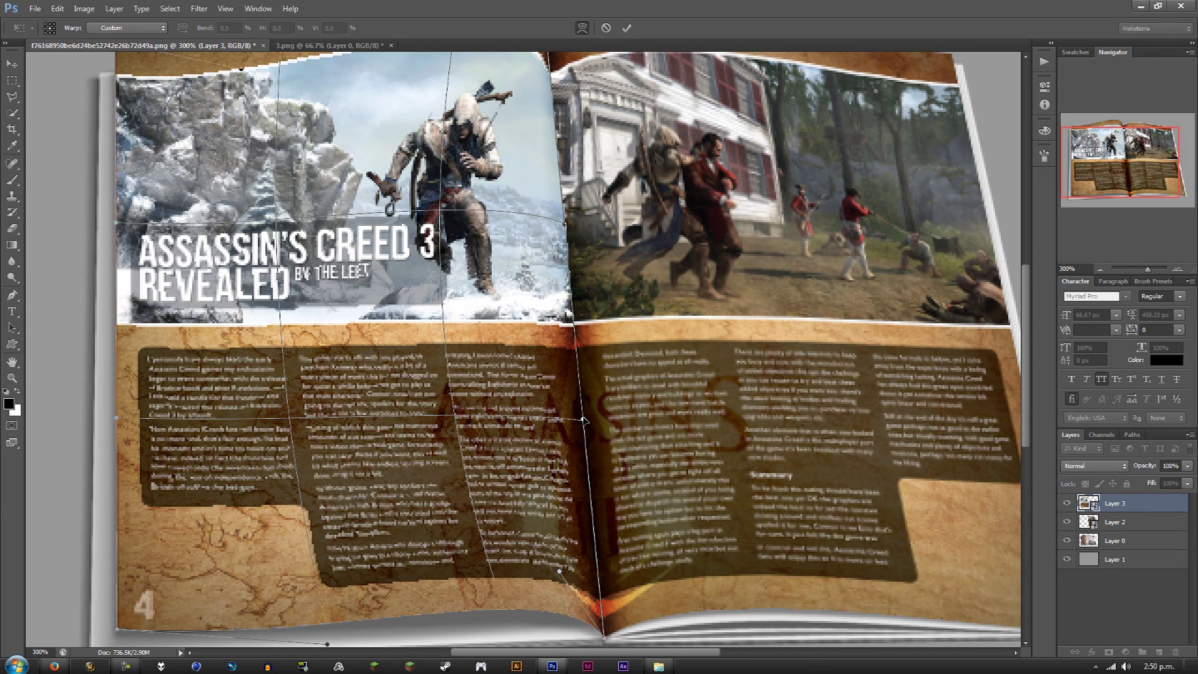
pyautogui.moveTo(583, 421); pyautogui.dragTo(583, 416)
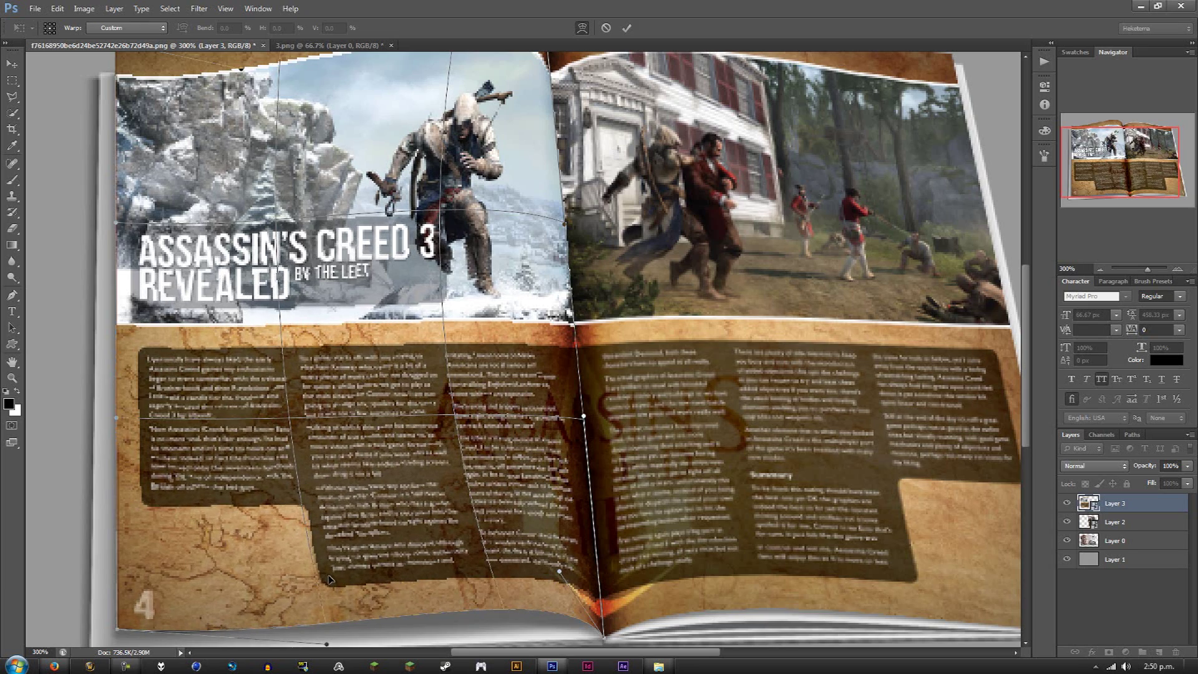
pyautogui.moveTo(283, 361); pyautogui.dragTo(295, 358)
pyautogui.moveTo(395, 301); pyautogui.dragTo(461, 370)
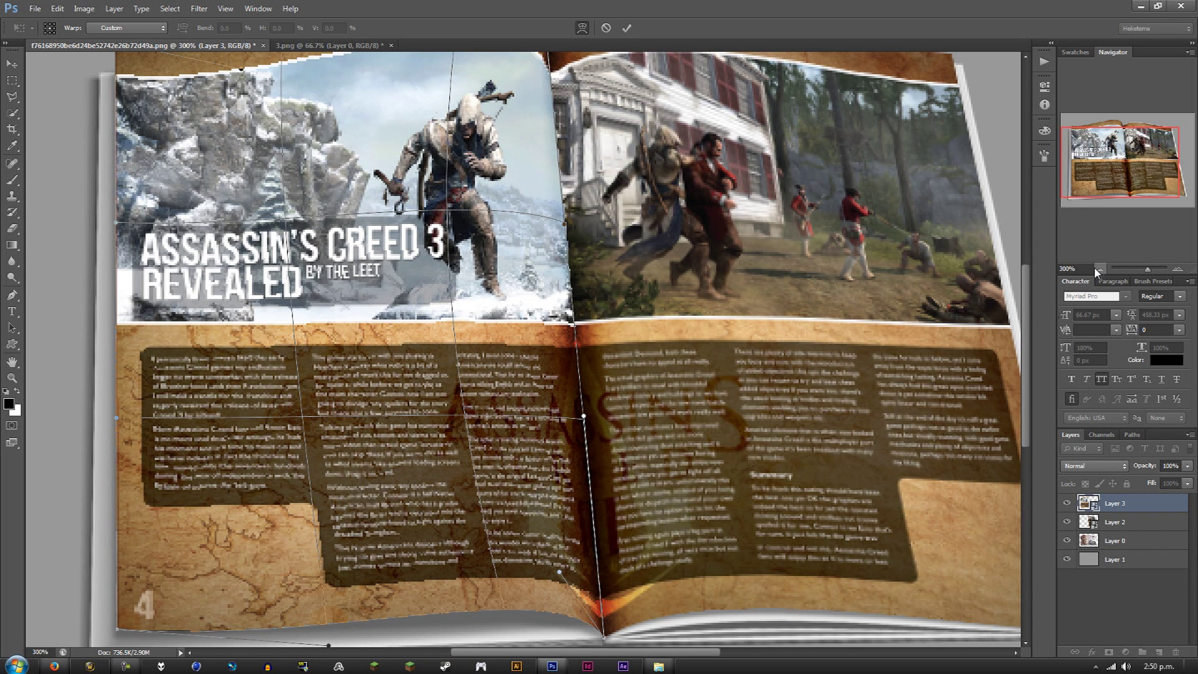
pyautogui.hotkey('ctrl', '-')
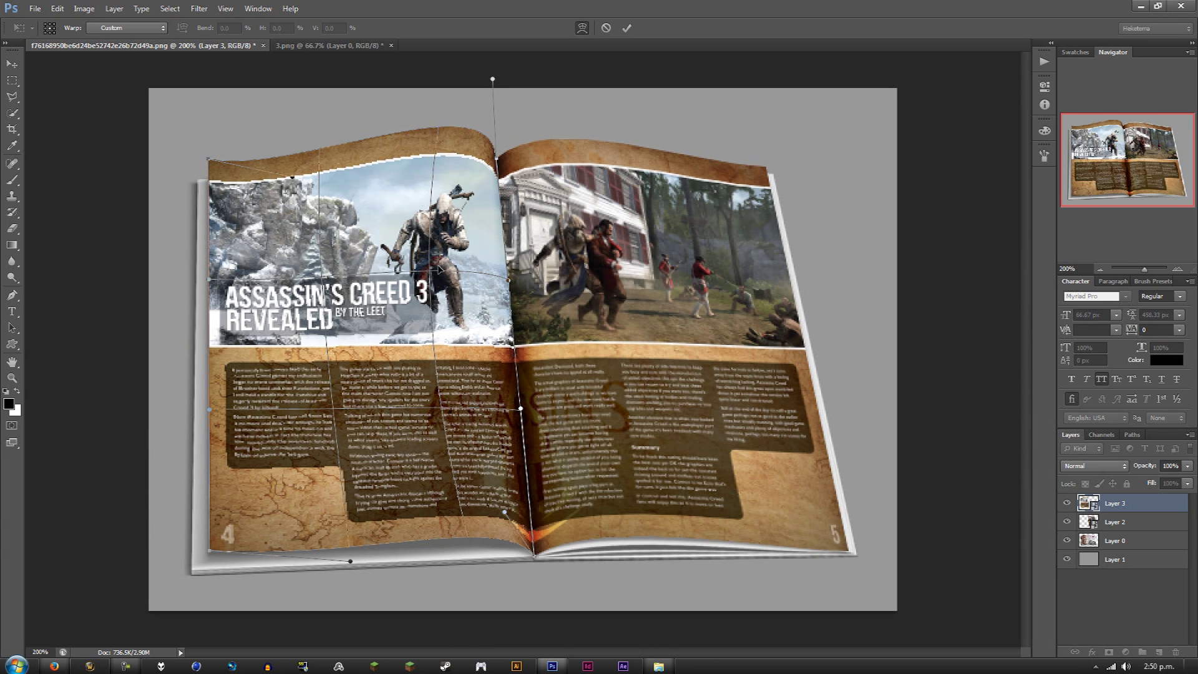
pyautogui.press('Return')
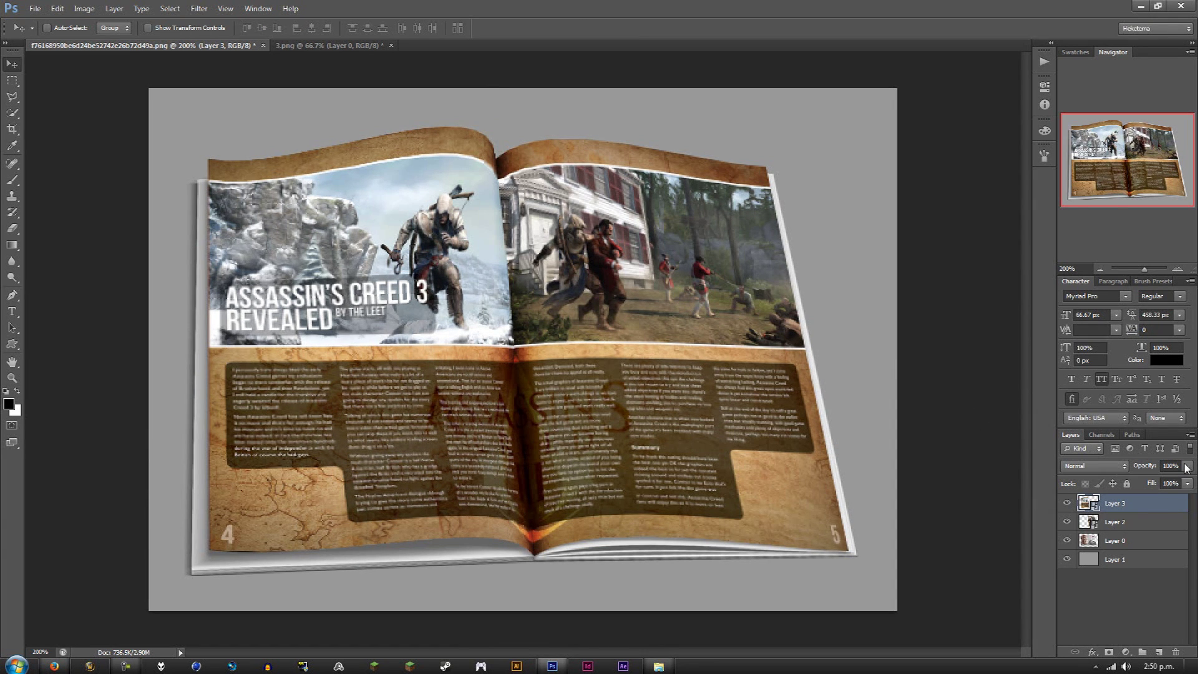
pyautogui.click(1149, 524)
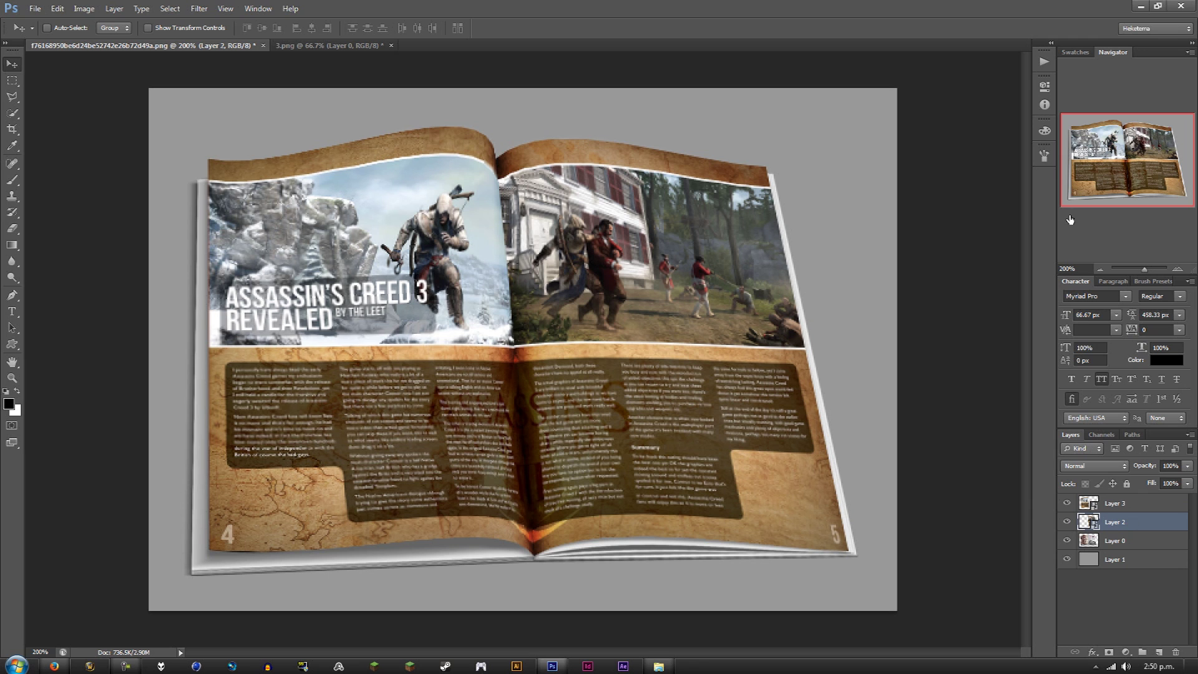
pyautogui.click(1099, 268)
pyautogui.click(1099, 269)
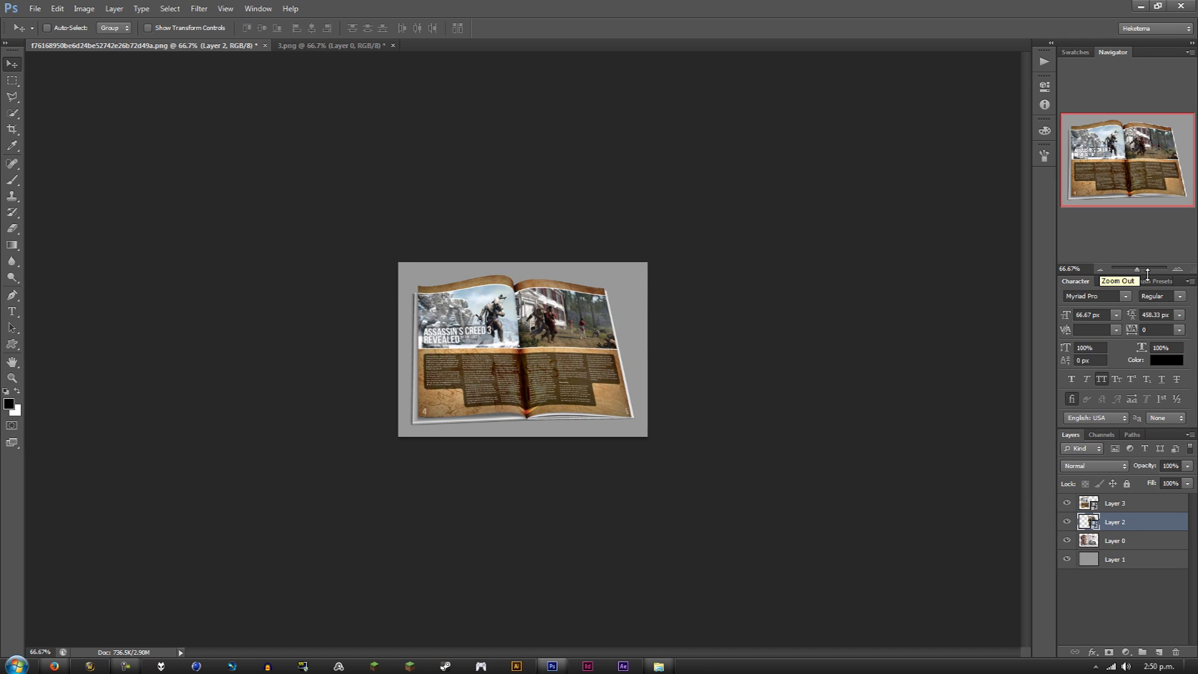
pyautogui.click(1177, 269)
pyautogui.click(1176, 270)
pyautogui.click(1177, 270)
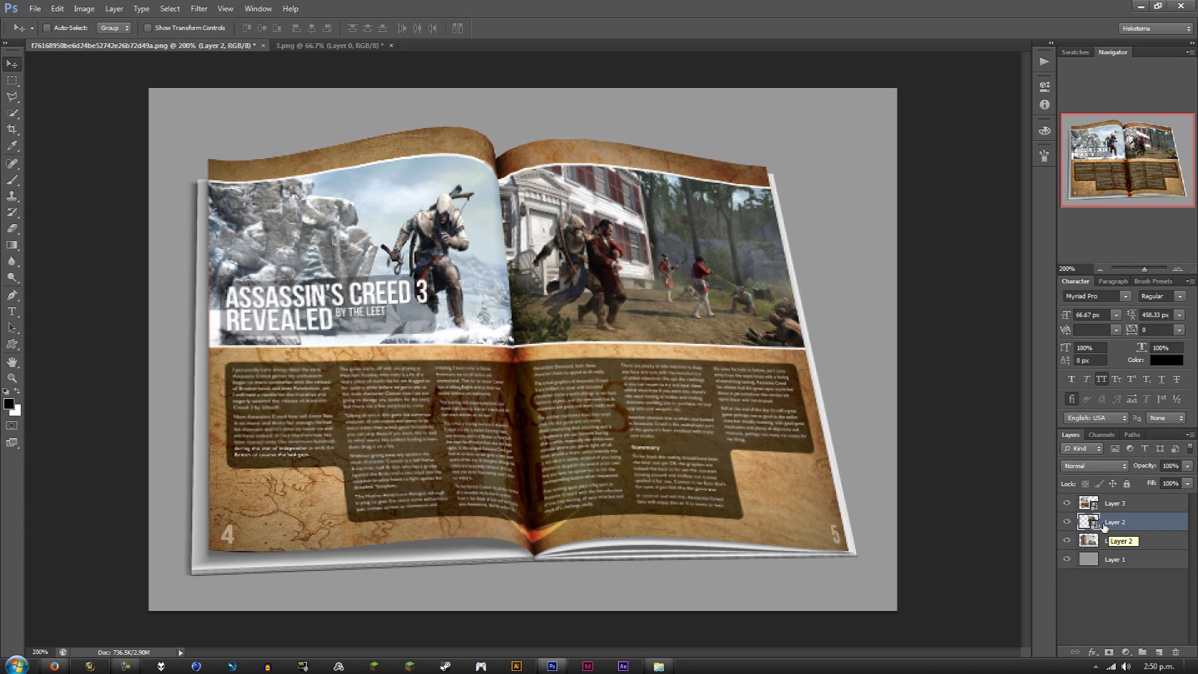
pyautogui.rightClick(1139, 525)
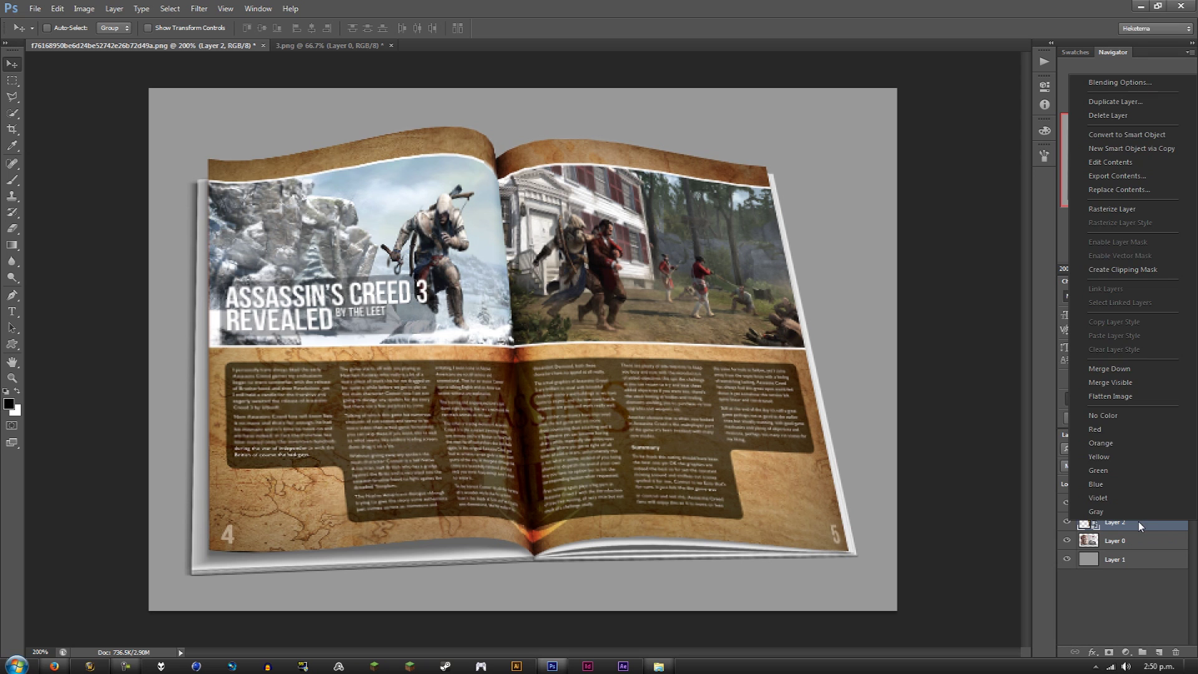
# Open Layer 2's smart-object contents and drag 4.png in from the page images folder.
pyautogui.click(1129, 162)
pyautogui.click(608, 269)
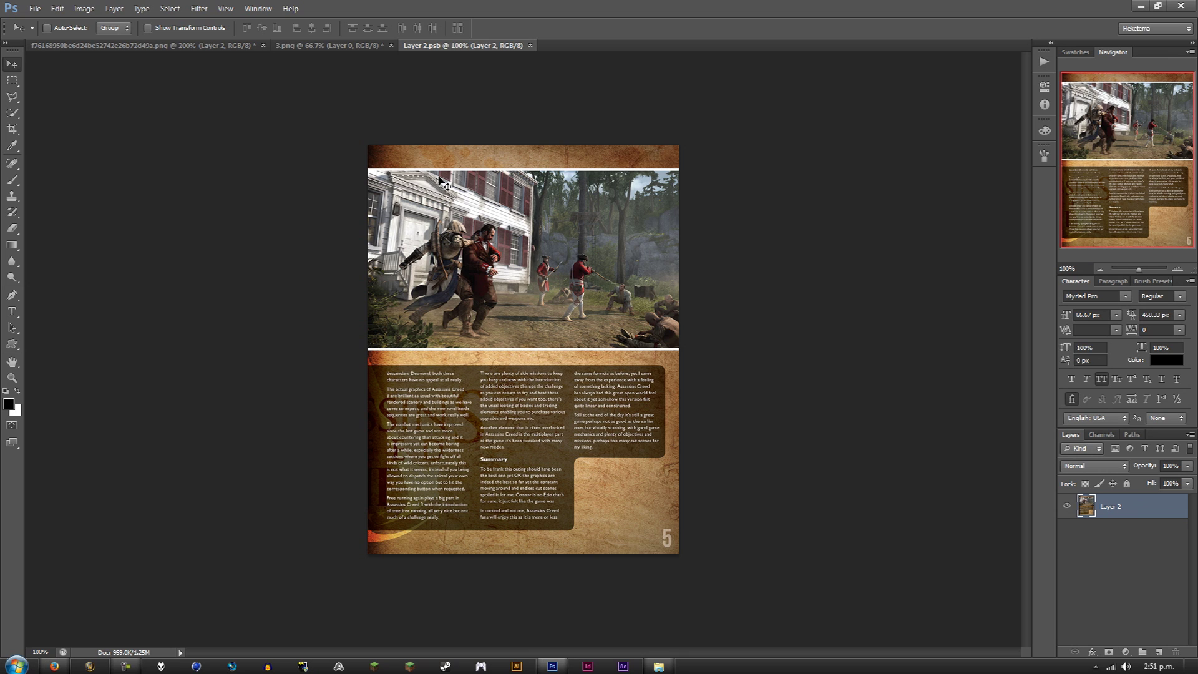
pyautogui.click(658, 665)
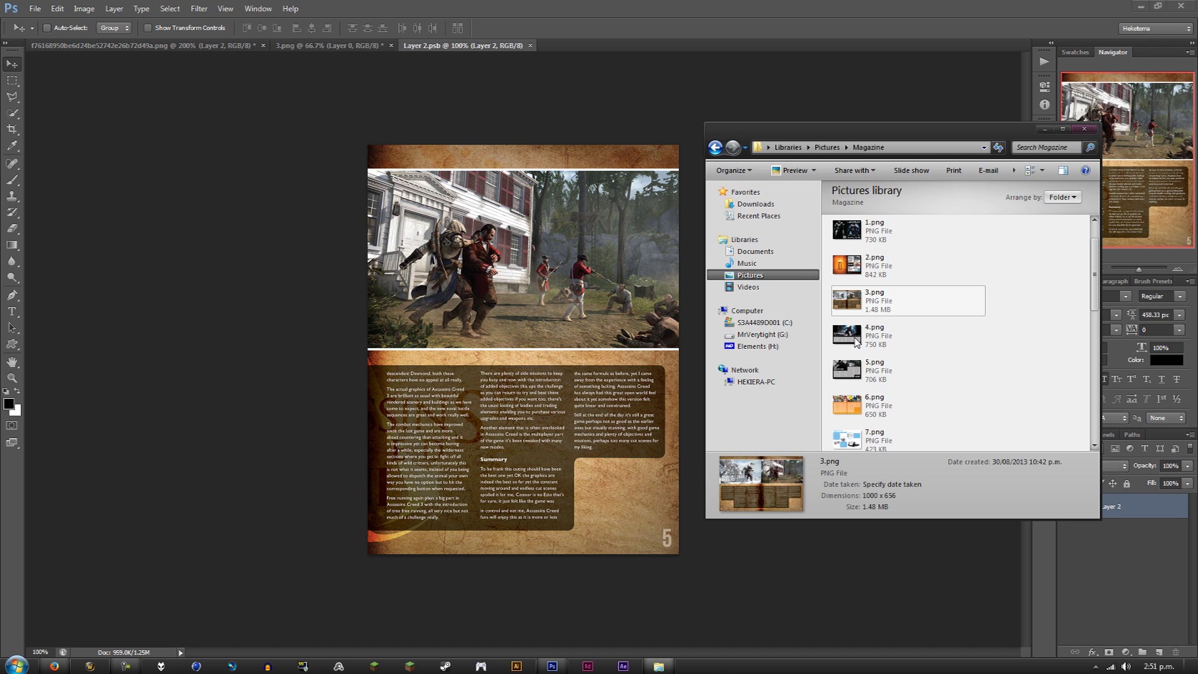
pyautogui.moveTo(855, 339); pyautogui.dragTo(610, 434)
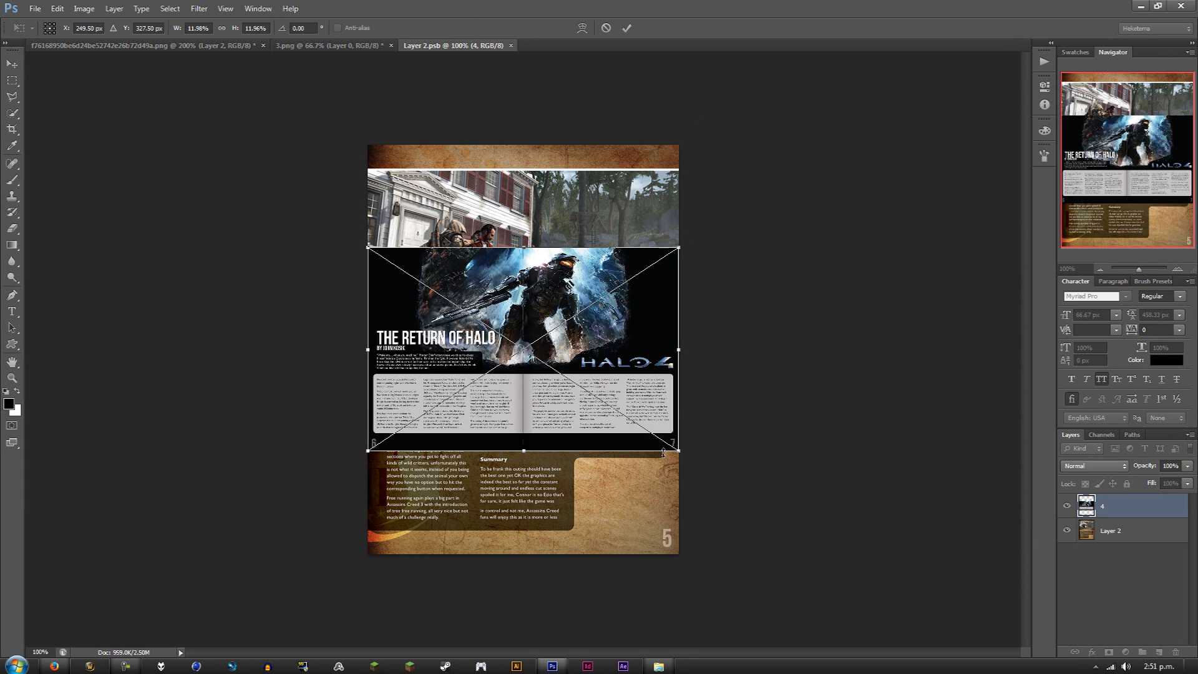
# Scale and position the Halo 4 spread so page 7 fills the page, then save.
pyautogui.moveTo(676, 453); pyautogui.dragTo(860, 571)
pyautogui.moveTo(733, 404); pyautogui.dragTo(552, 303)
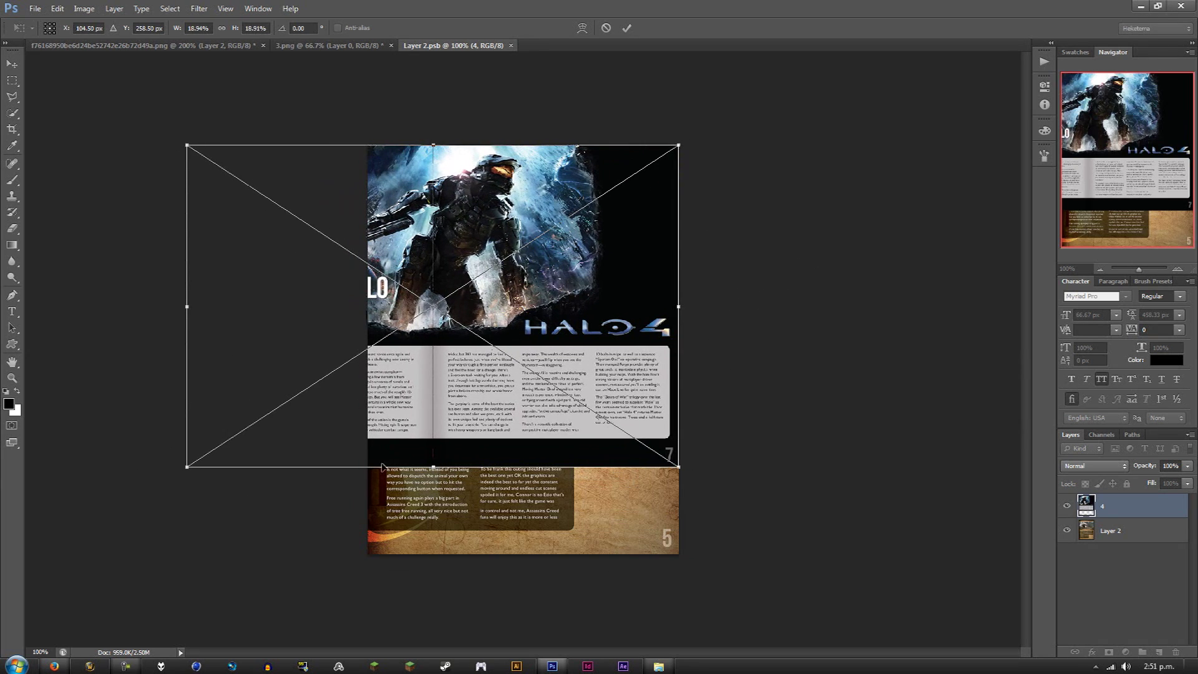
pyautogui.moveTo(182, 468); pyautogui.dragTo(72, 577)
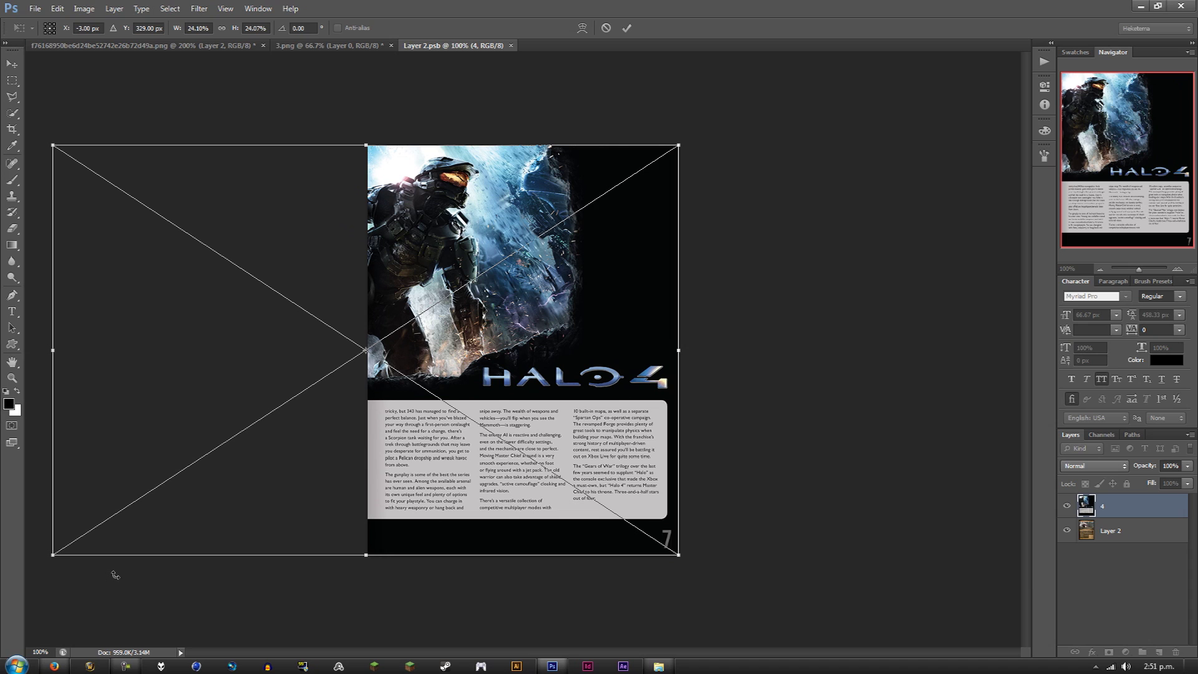
pyautogui.press('Return')
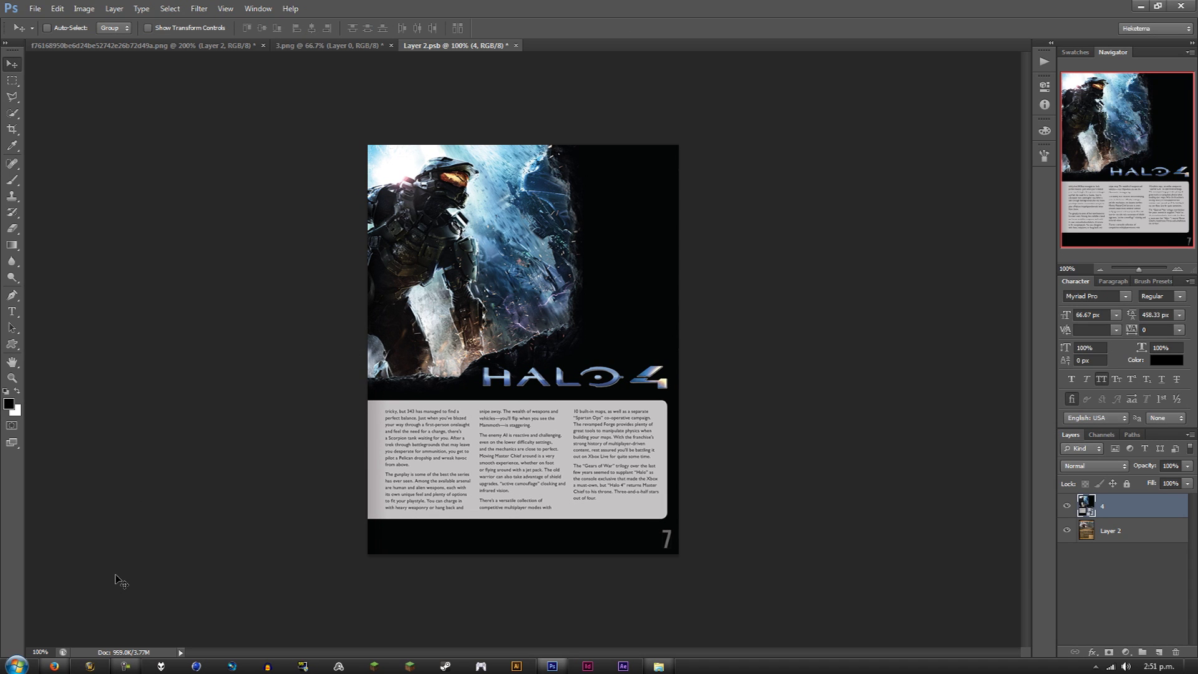
pyautogui.hotkey('ctrl', 's')
pyautogui.click(305, 43)
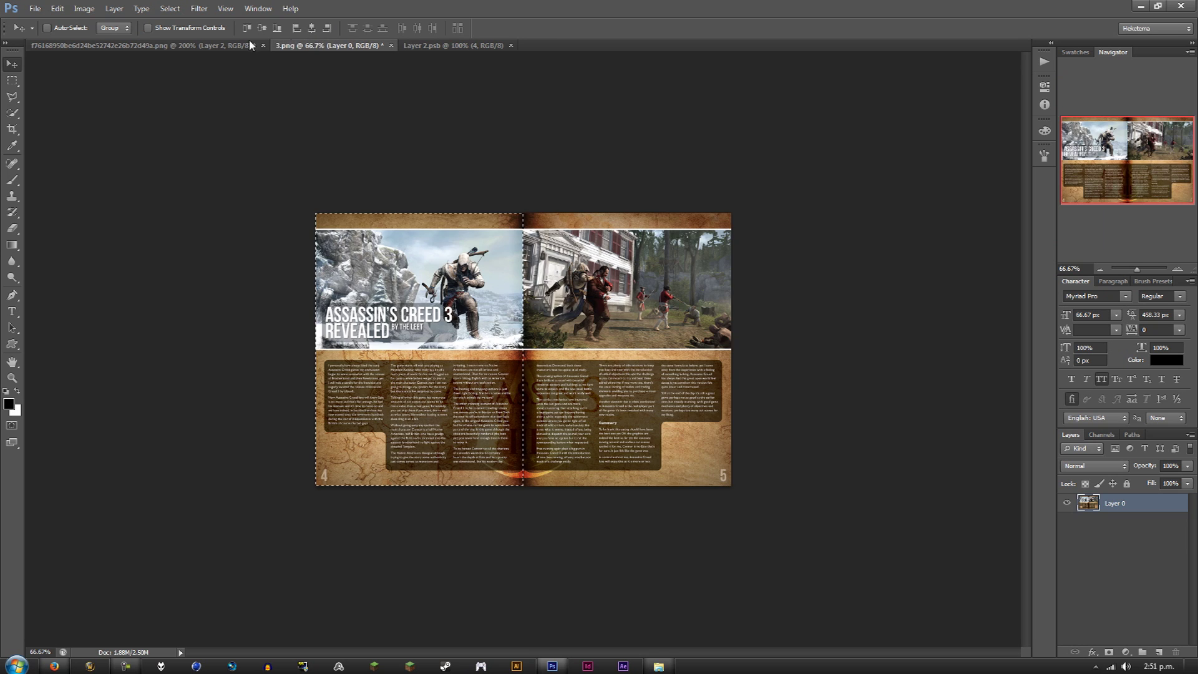
# Open Layer 3's smart-object contents, the left page file Layer 3.psb, for editing.
pyautogui.click(195, 44)
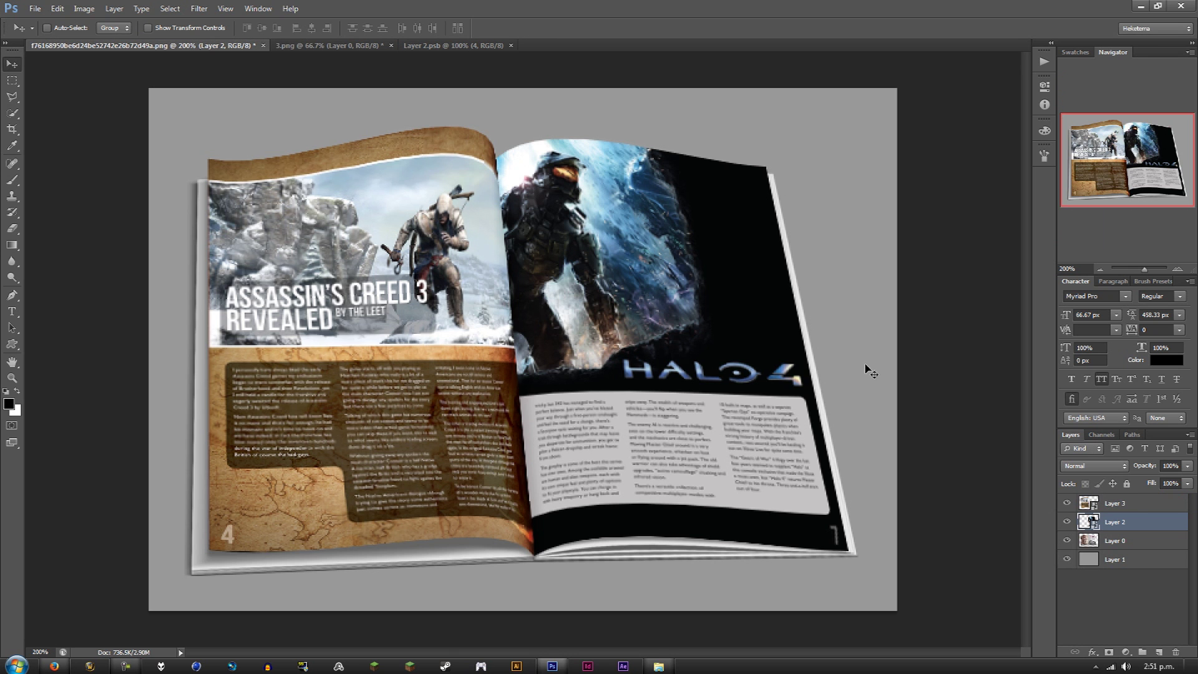
pyautogui.click(1099, 269)
pyautogui.click(1099, 269)
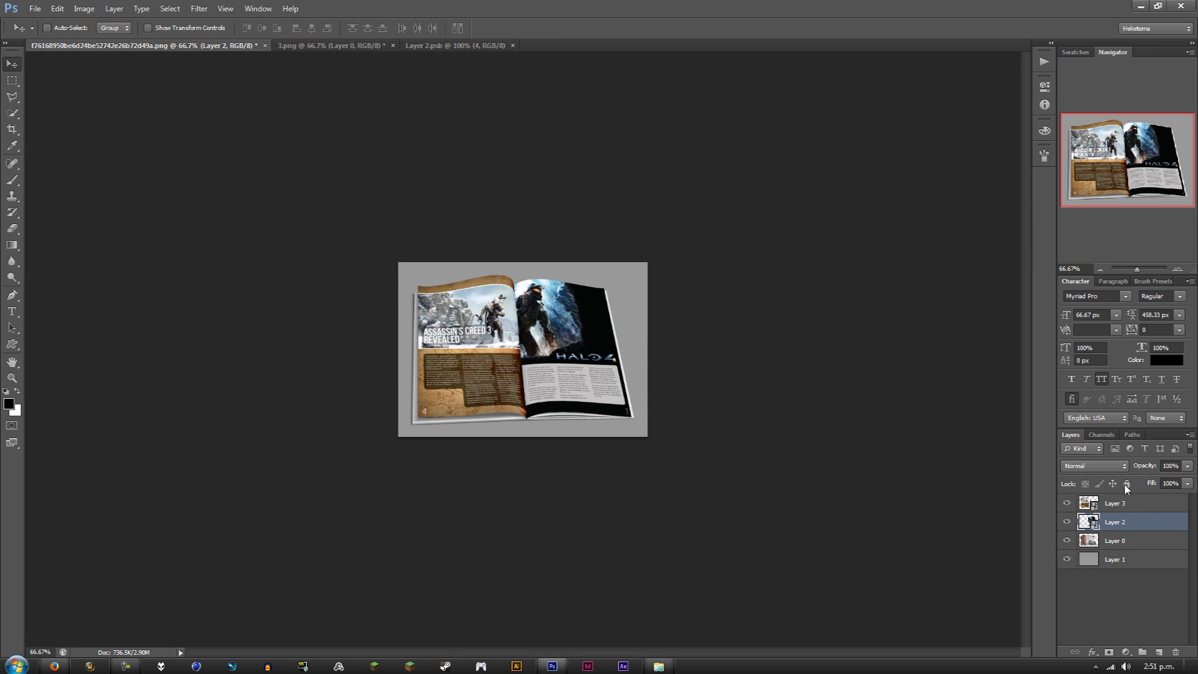
pyautogui.rightClick(1162, 505)
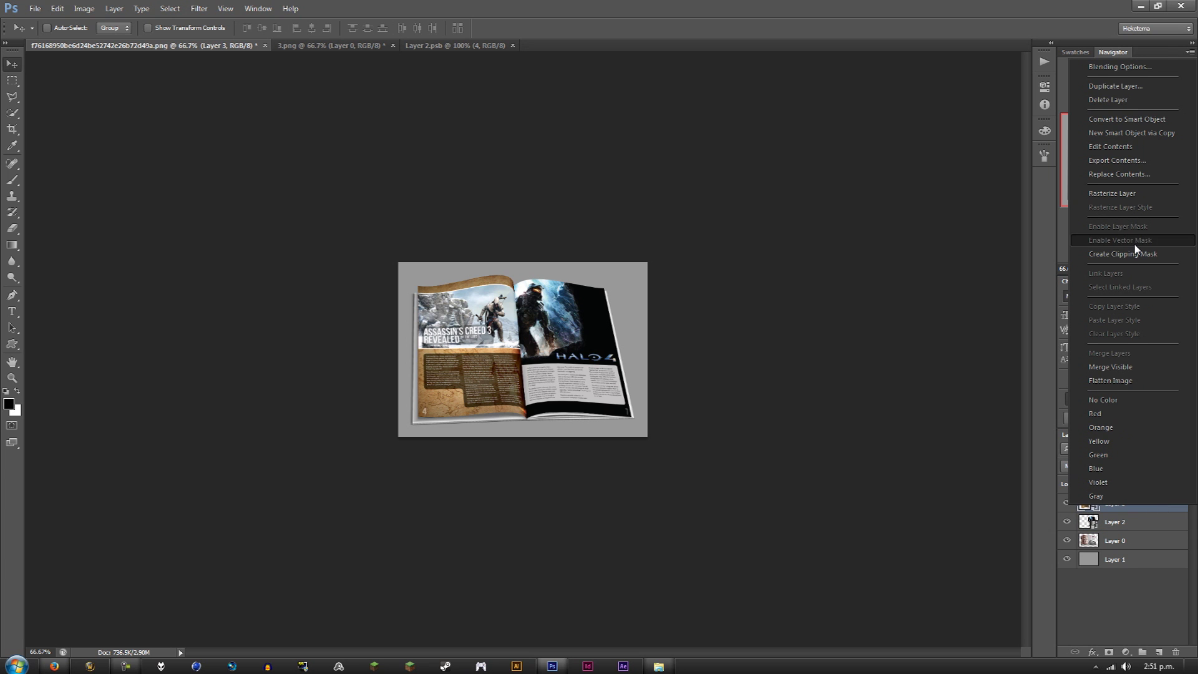
pyautogui.click(1140, 145)
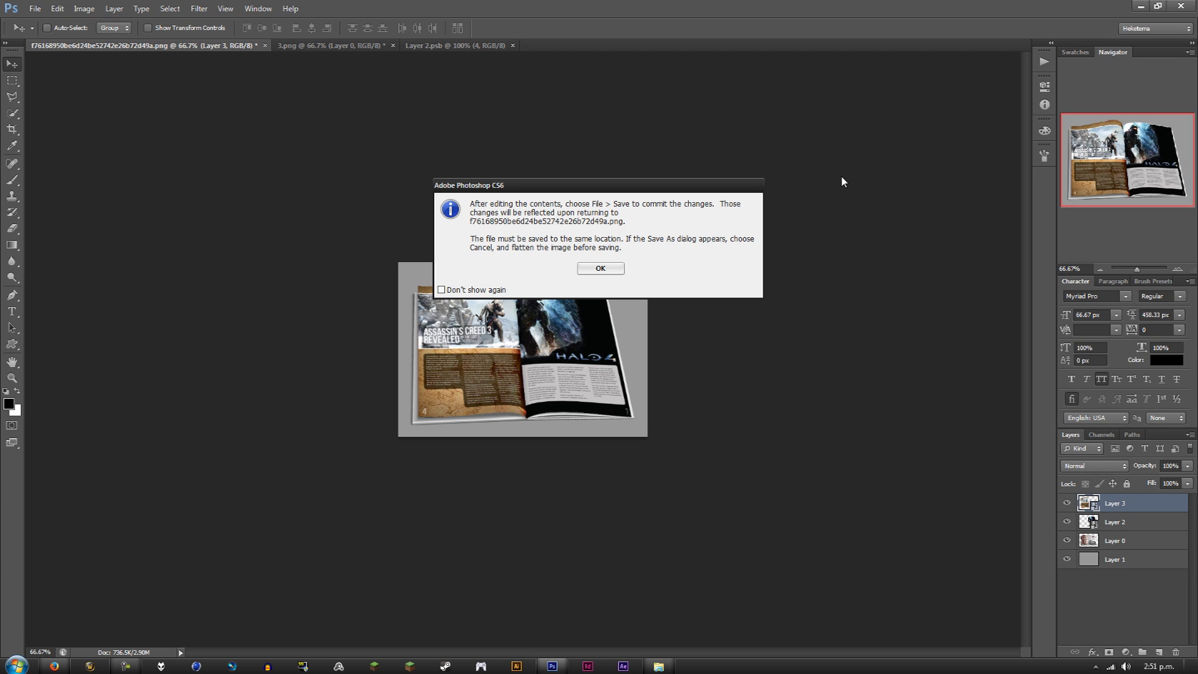
pyautogui.click(614, 268)
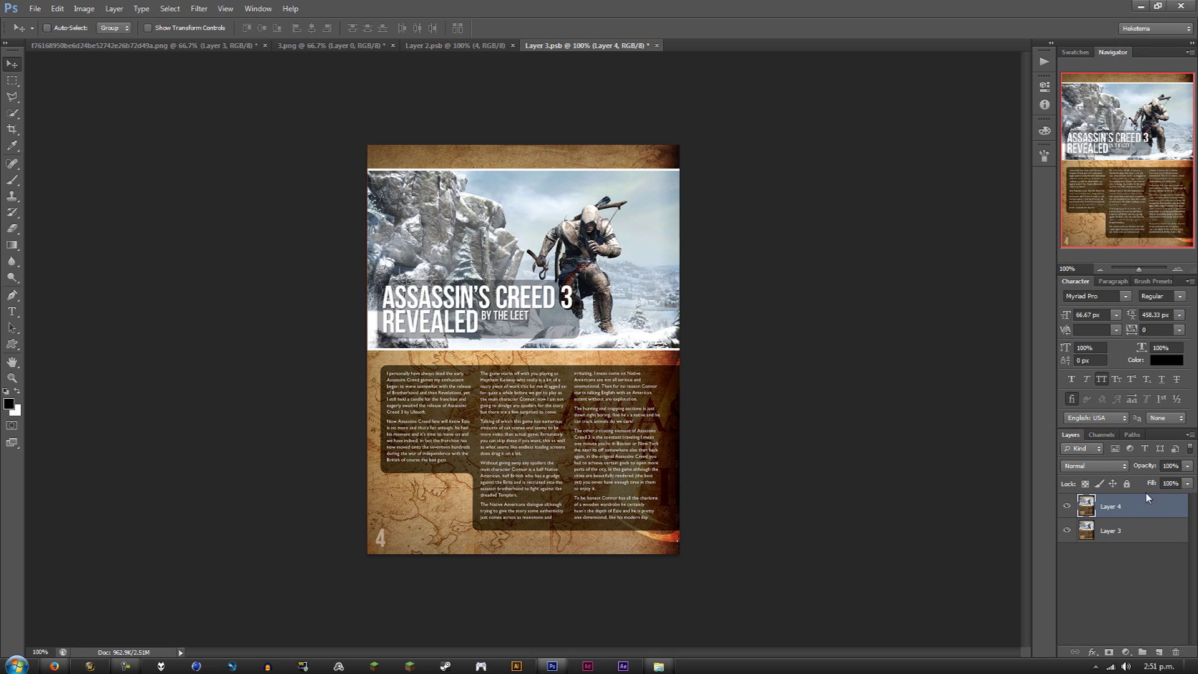
pyautogui.click(458, 46)
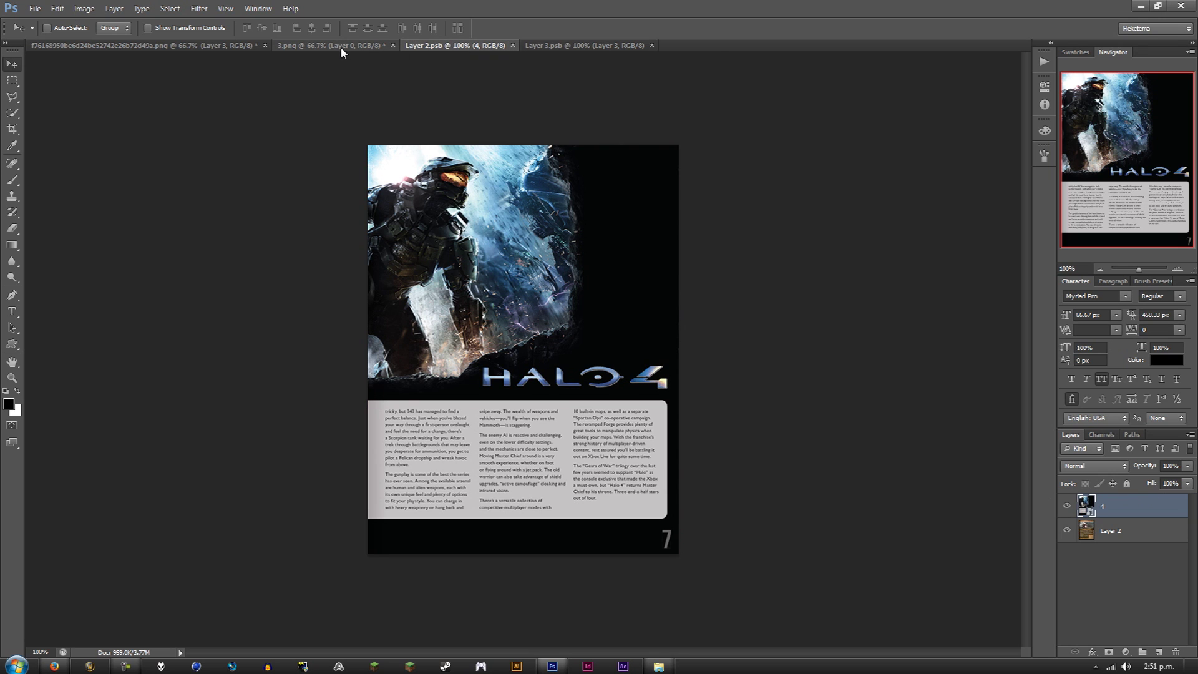
pyautogui.click(294, 46)
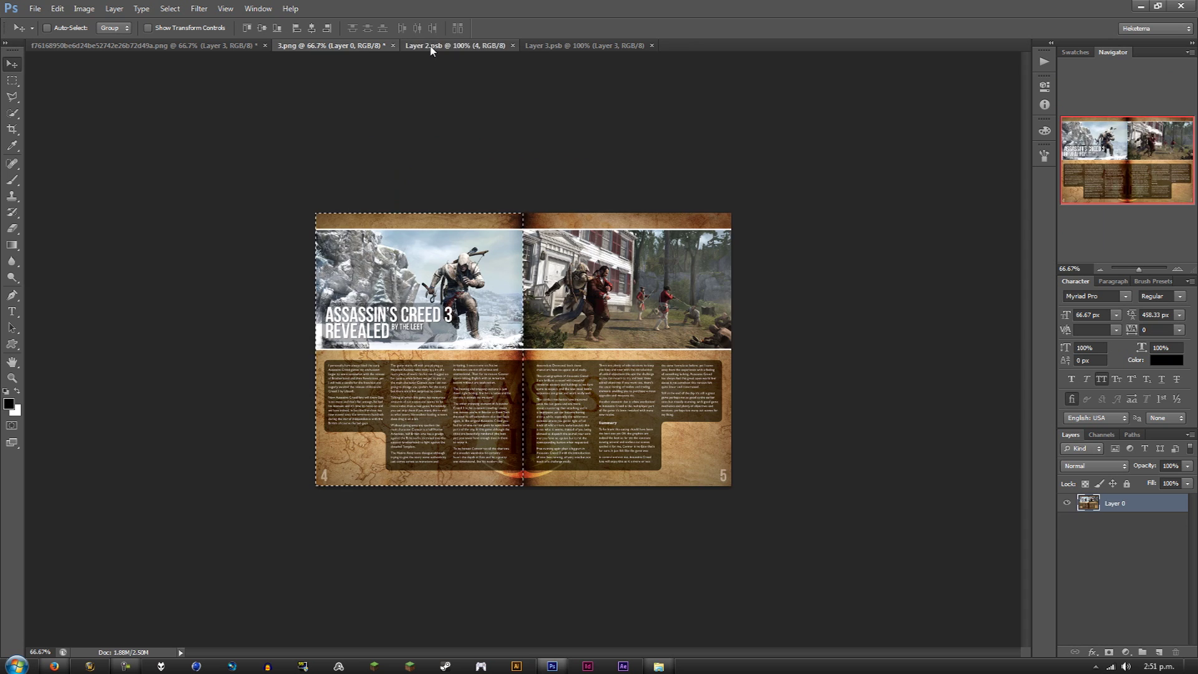
pyautogui.click(553, 46)
# Place 4.png, enlarge it so Halo 4 page 6 fills the page, and save.
pyautogui.click(671, 667)
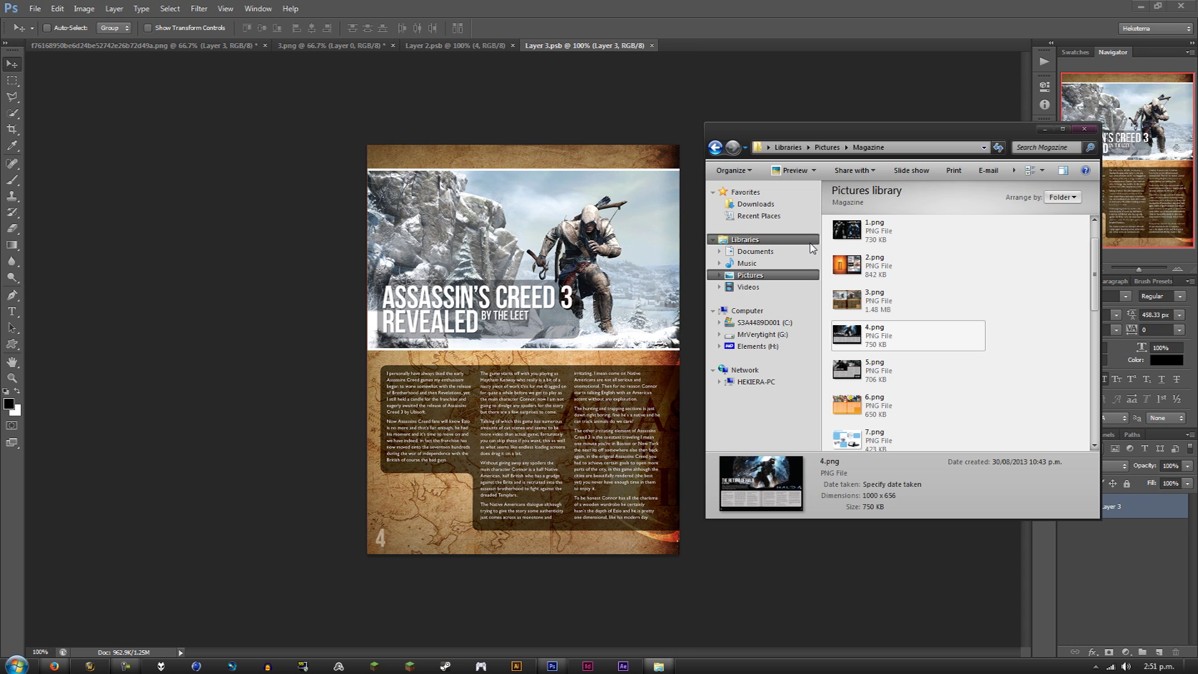
pyautogui.click(603, 350)
pyautogui.moveTo(604, 350); pyautogui.dragTo(554, 265)
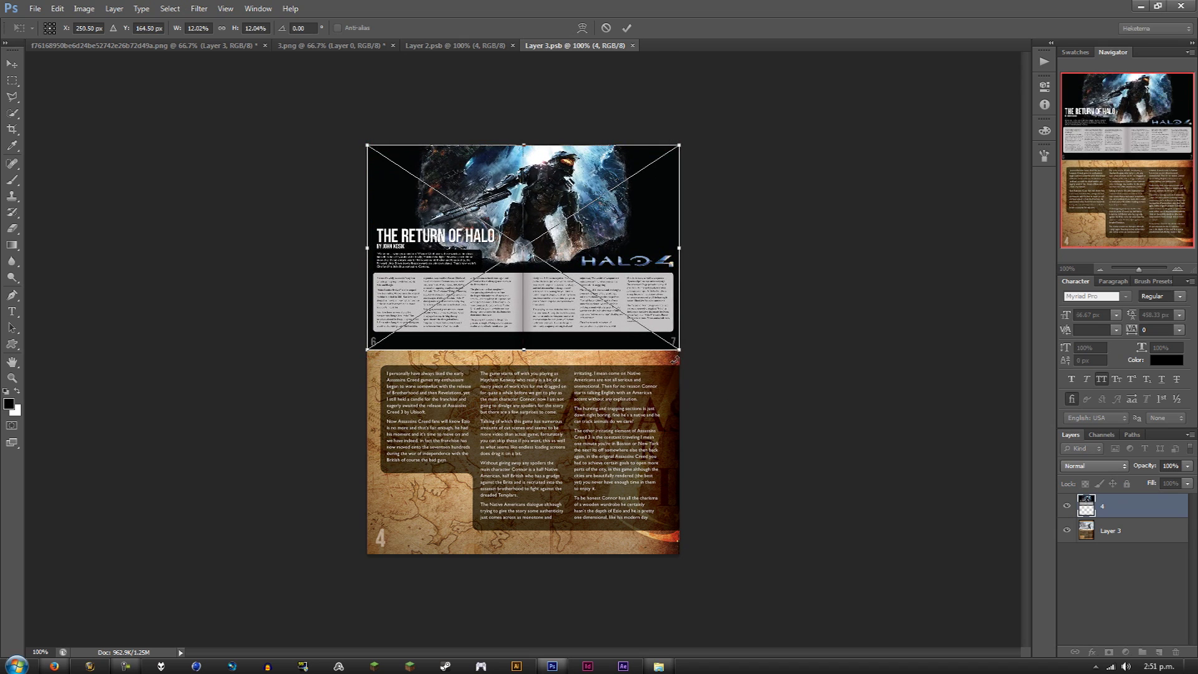
pyautogui.moveTo(679, 349); pyautogui.dragTo(931, 645)
pyautogui.press('Return')
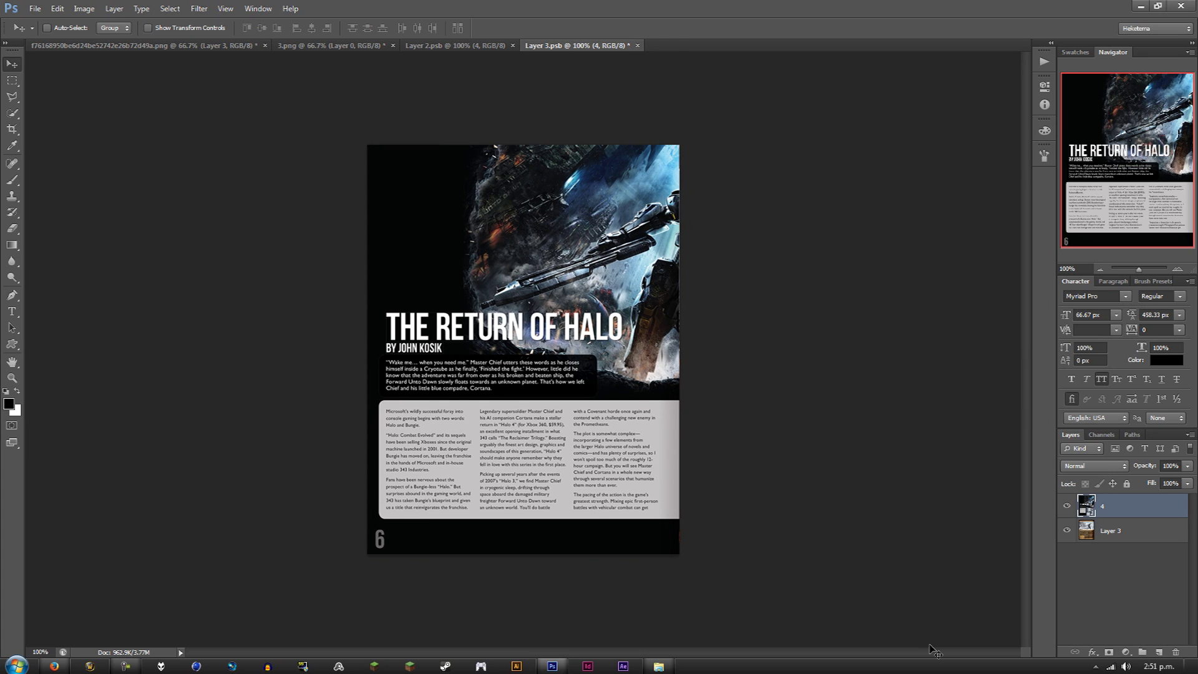
pyautogui.hotkey('ctrl', 's')
pyautogui.click(193, 45)
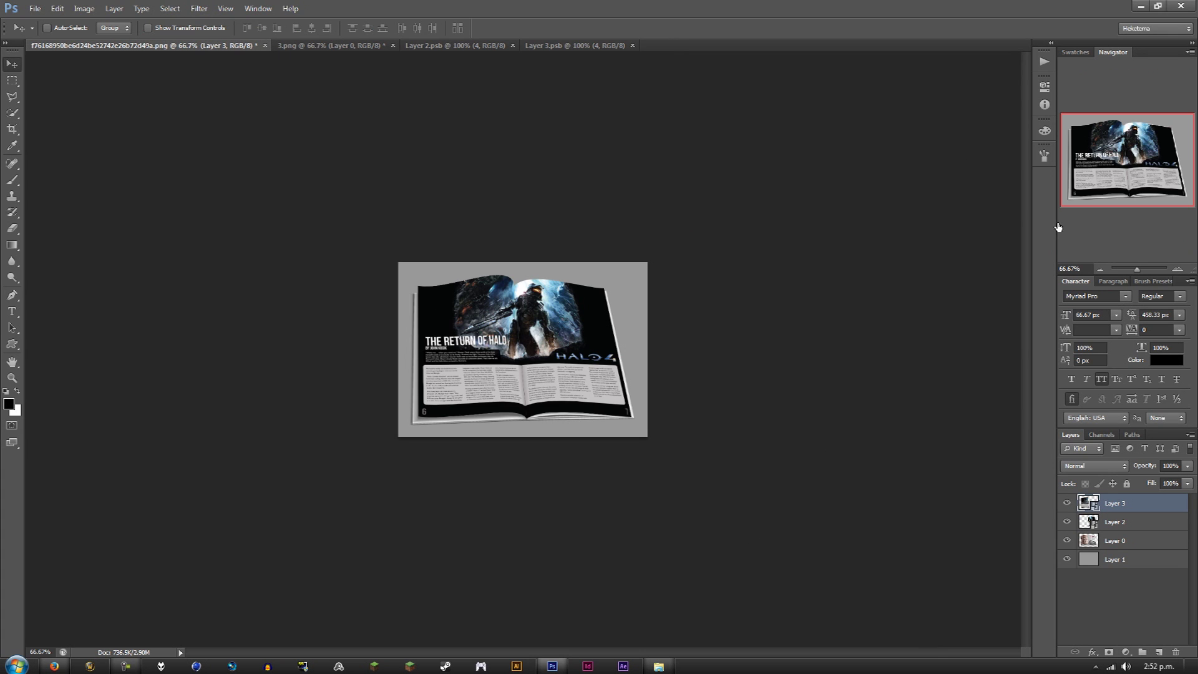
pyautogui.click(1177, 269)
pyautogui.click(1177, 269)
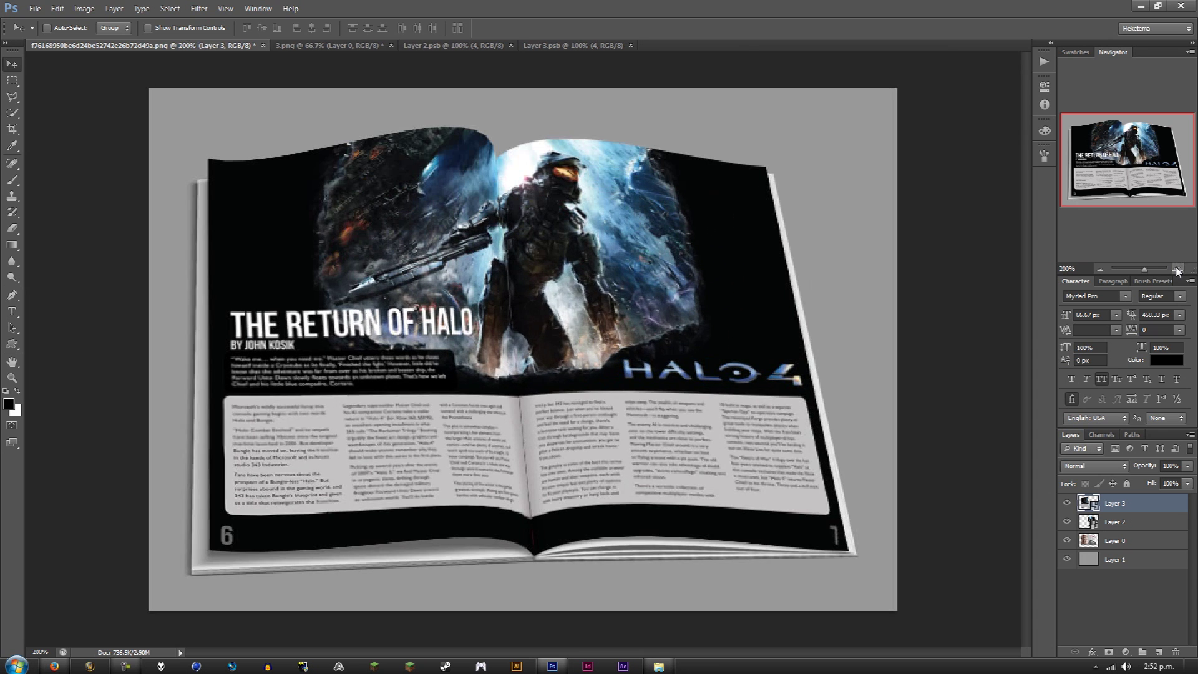
pyautogui.click(1101, 269)
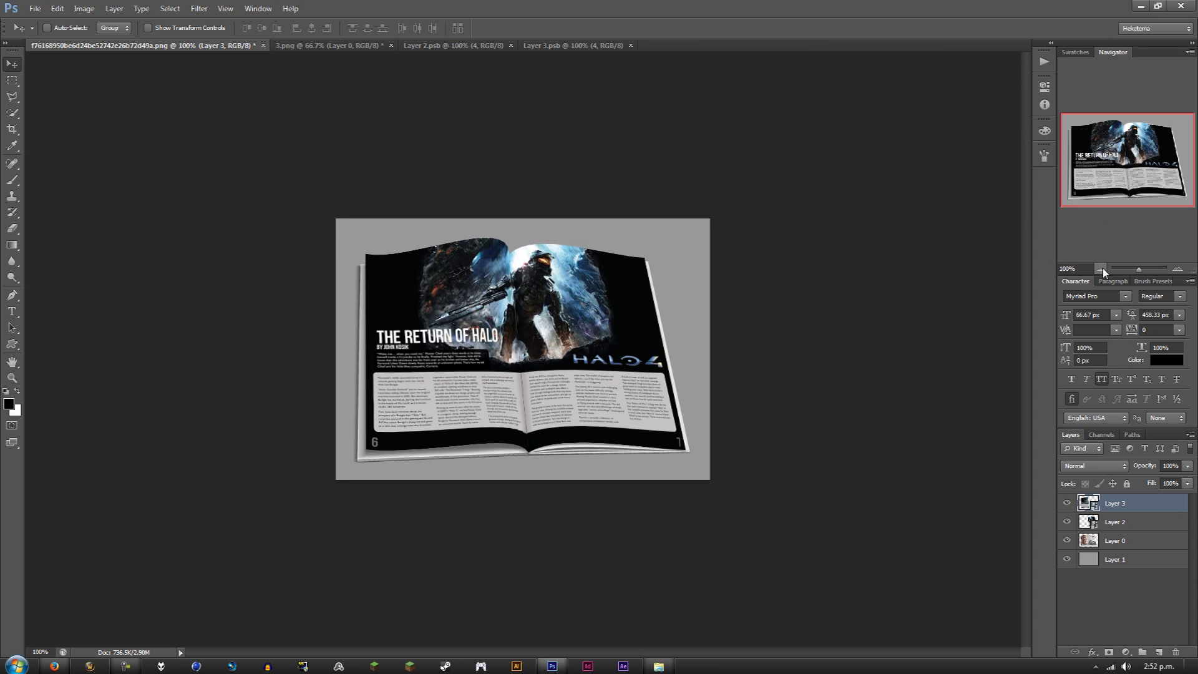